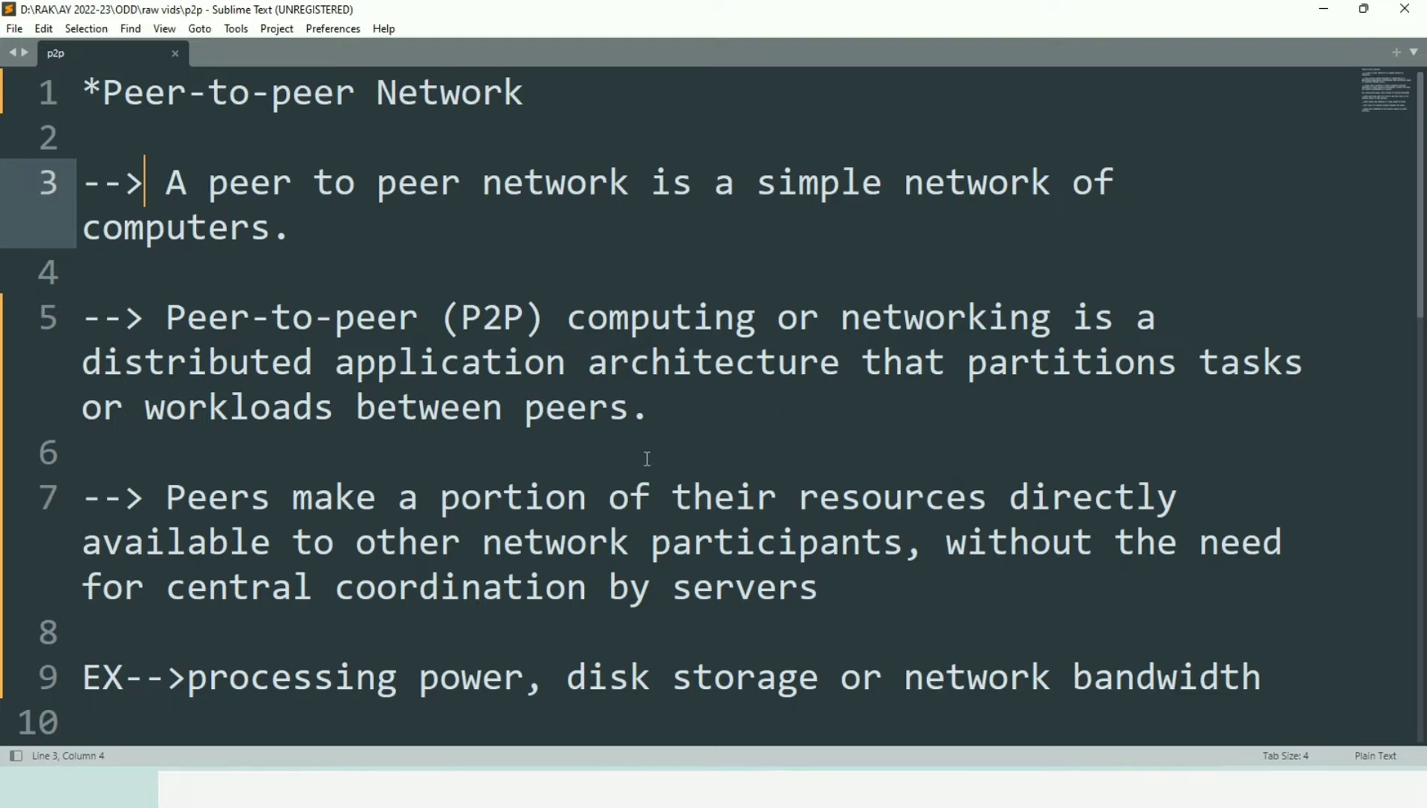
Step: Read through the peer-to-peer network notes from the definition down to the workload sharing points
{"action": "scroll", "coordinate": [647, 459], "scroll_direction": "down", "scroll_amount": 3}
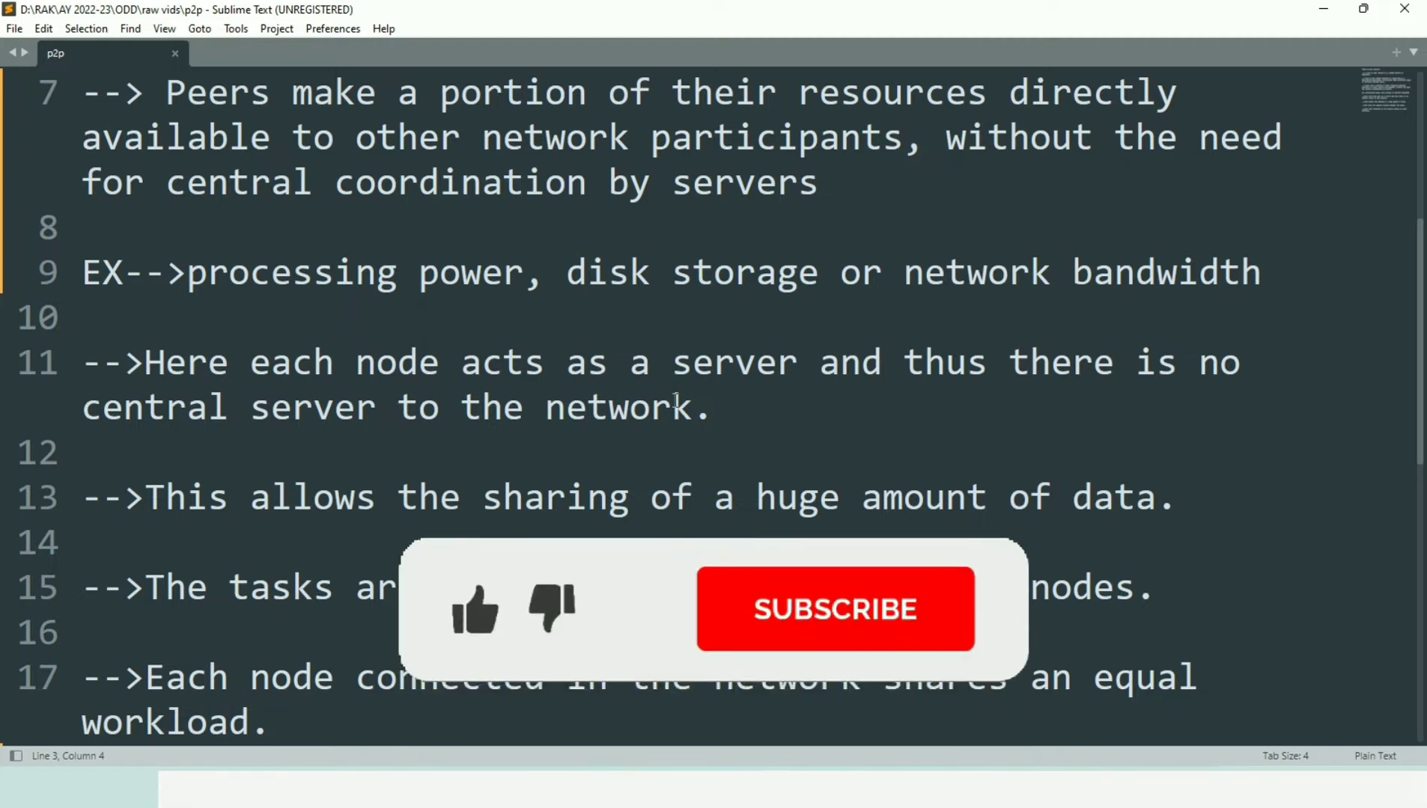
{"action": "scroll", "coordinate": [676, 402], "scroll_direction": "down", "scroll_amount": 2}
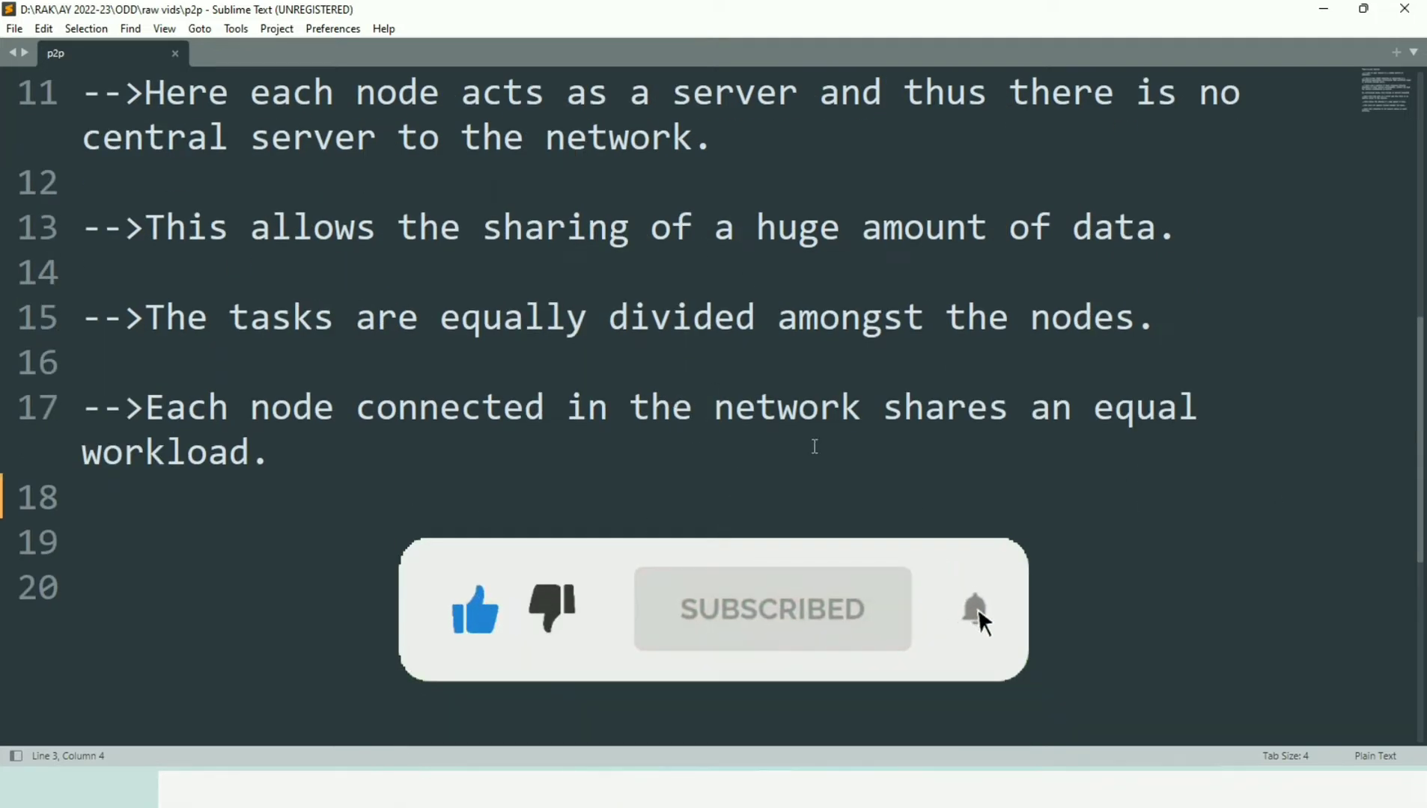
{"action": "scroll", "coordinate": [814, 447], "scroll_direction": "up", "scroll_amount": 5}
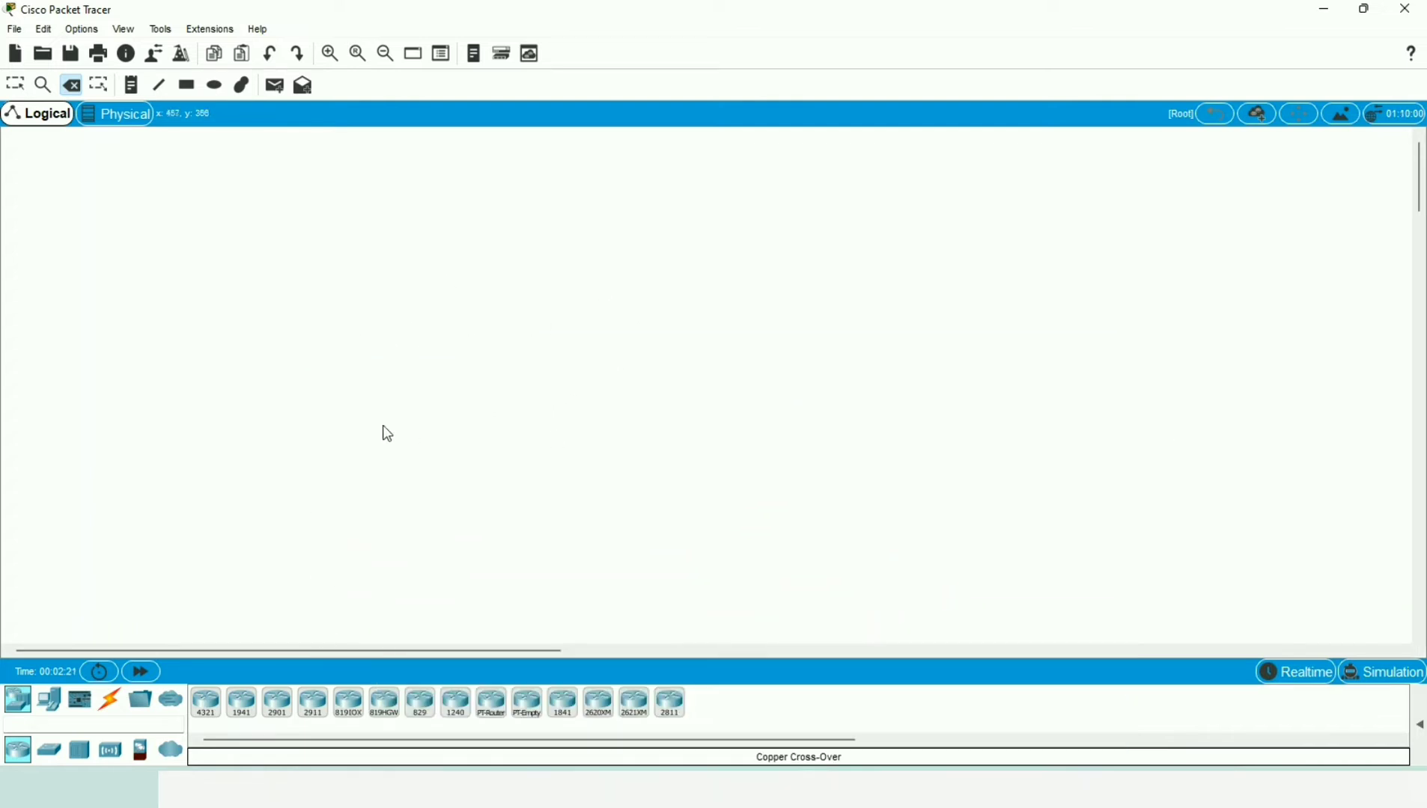
Step: Place two PC end devices side by side in the logical workspace with a wide gap between them
{"action": "left_click", "coordinate": [53, 706]}
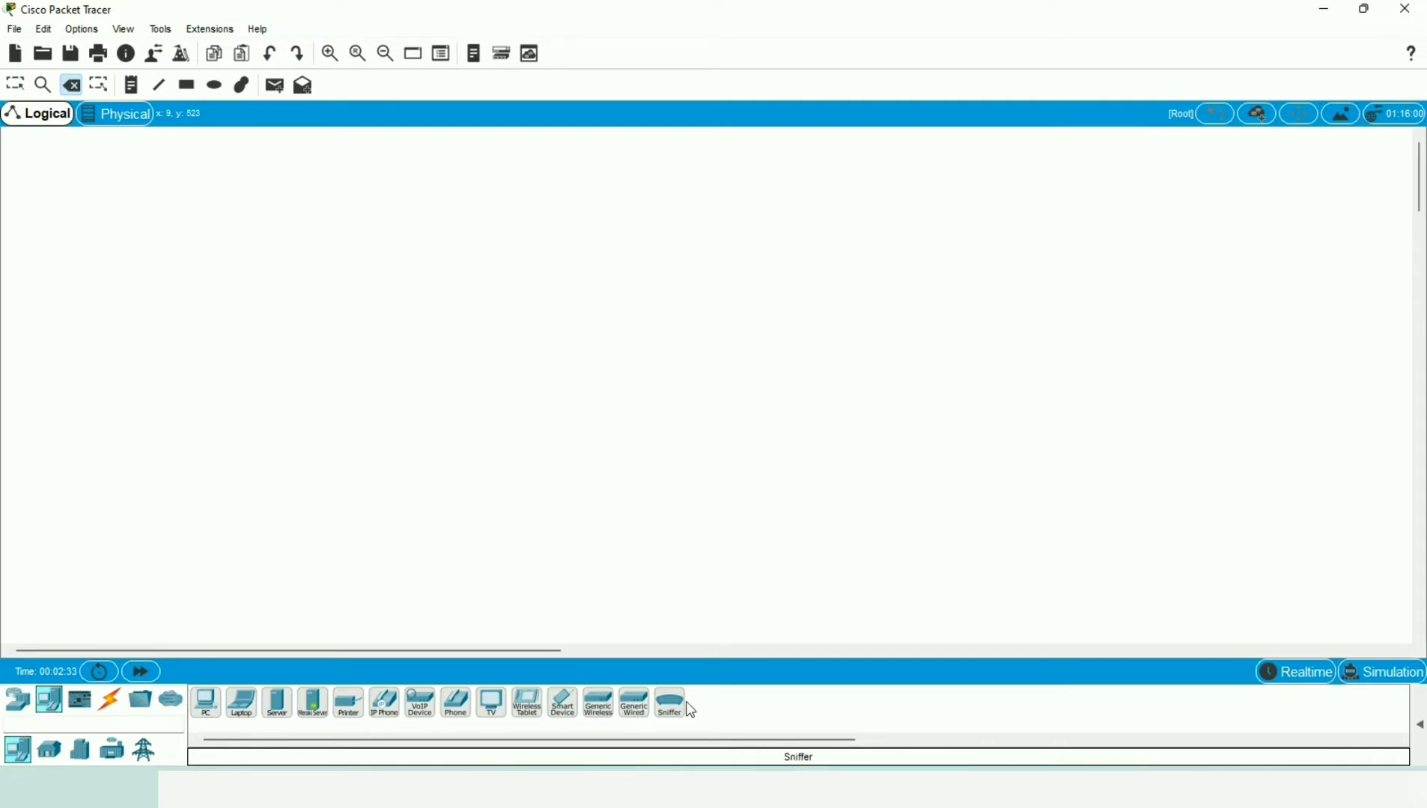
{"action": "left_click", "coordinate": [204, 705]}
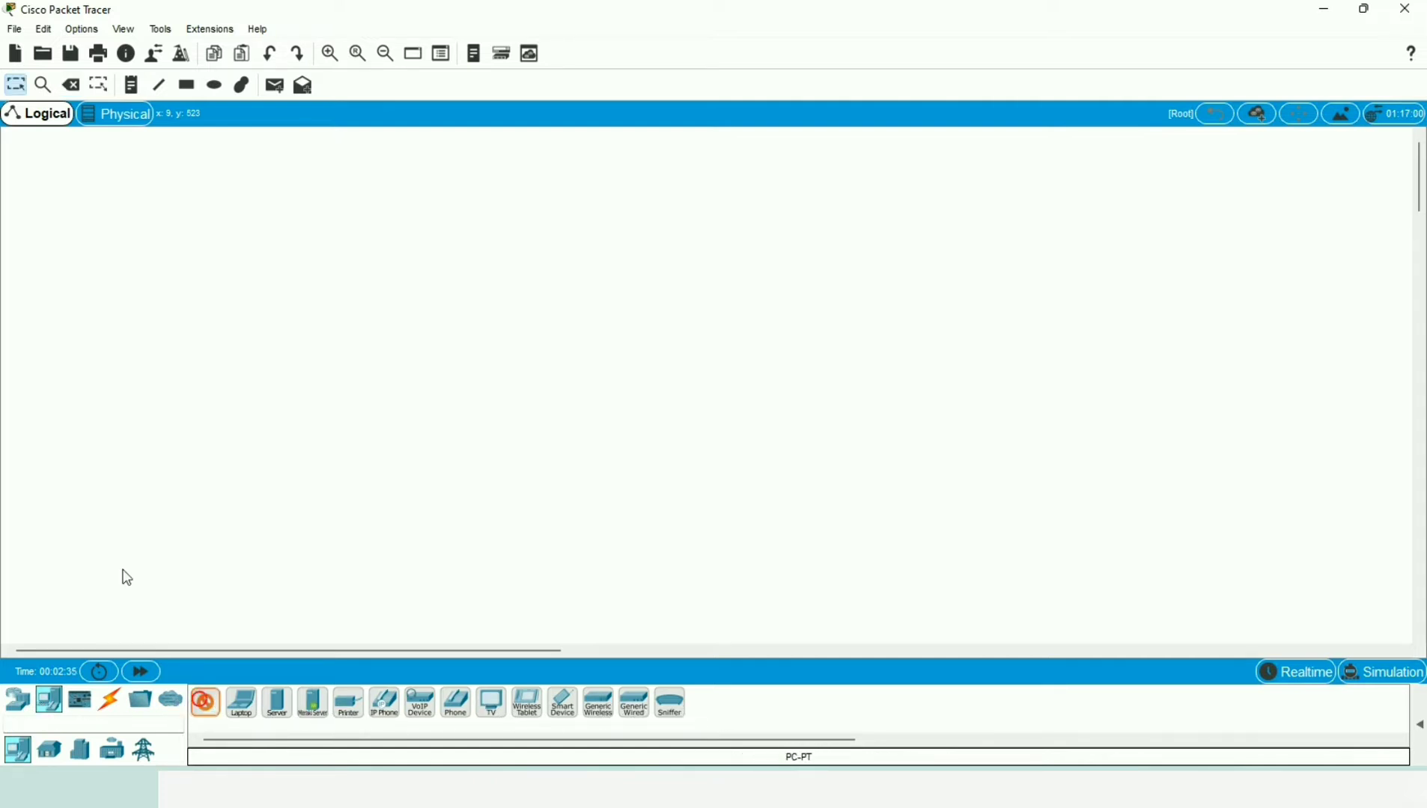
{"action": "left_click", "coordinate": [189, 365]}
{"action": "left_click", "coordinate": [208, 712]}
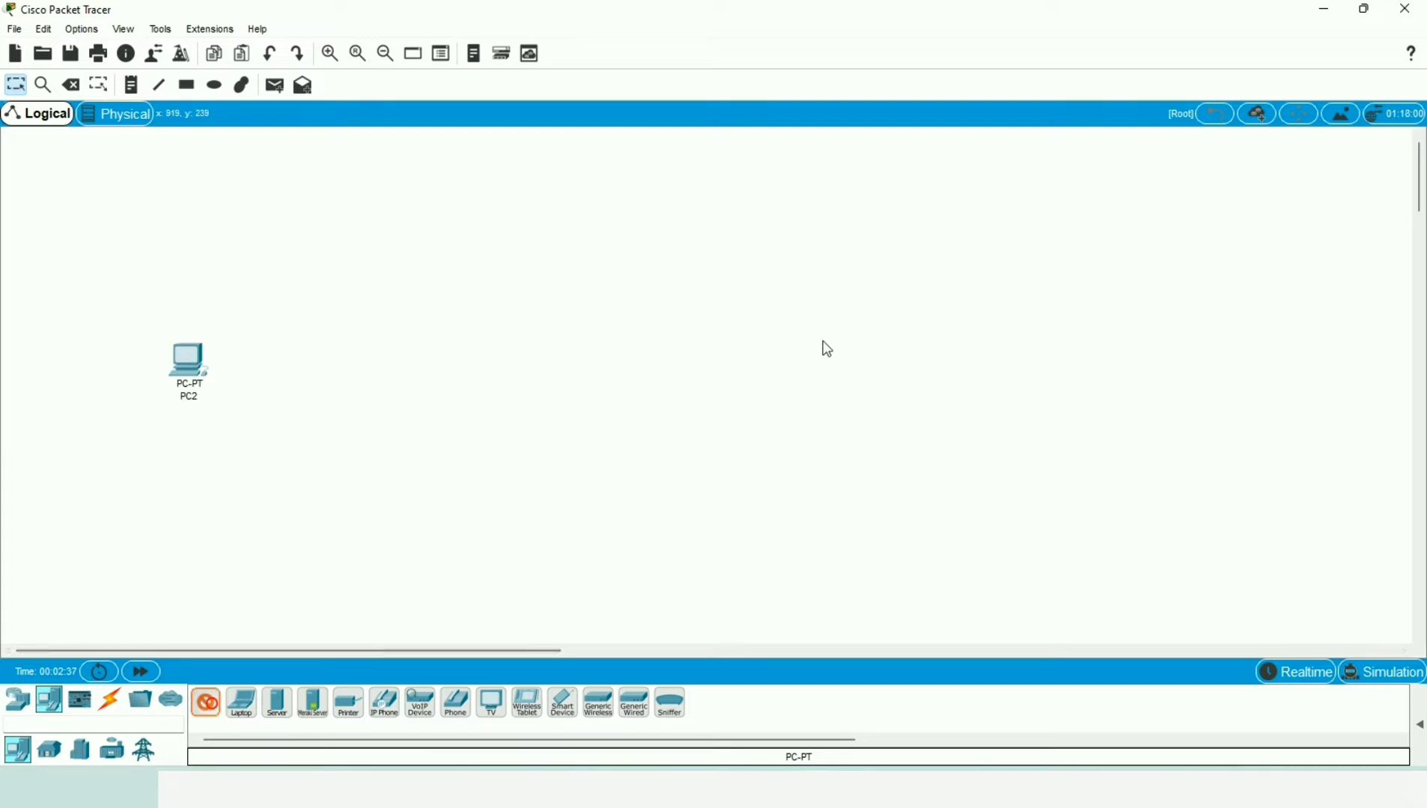
{"action": "left_click", "coordinate": [766, 370]}
{"action": "left_click_drag", "start_coordinate": [767, 370], "coordinate": [919, 367]}
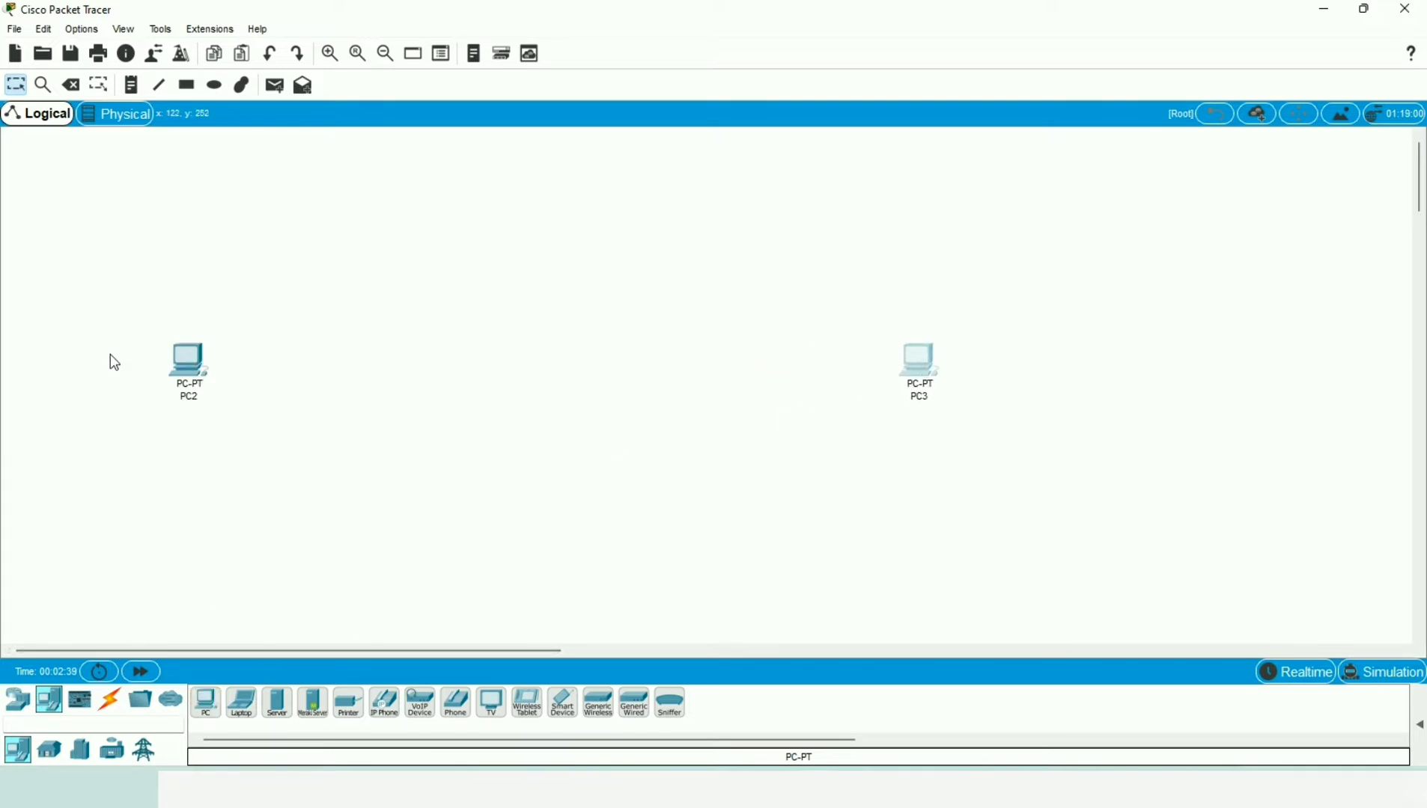
{"action": "left_click_drag", "start_coordinate": [189, 361], "coordinate": [344, 366]}
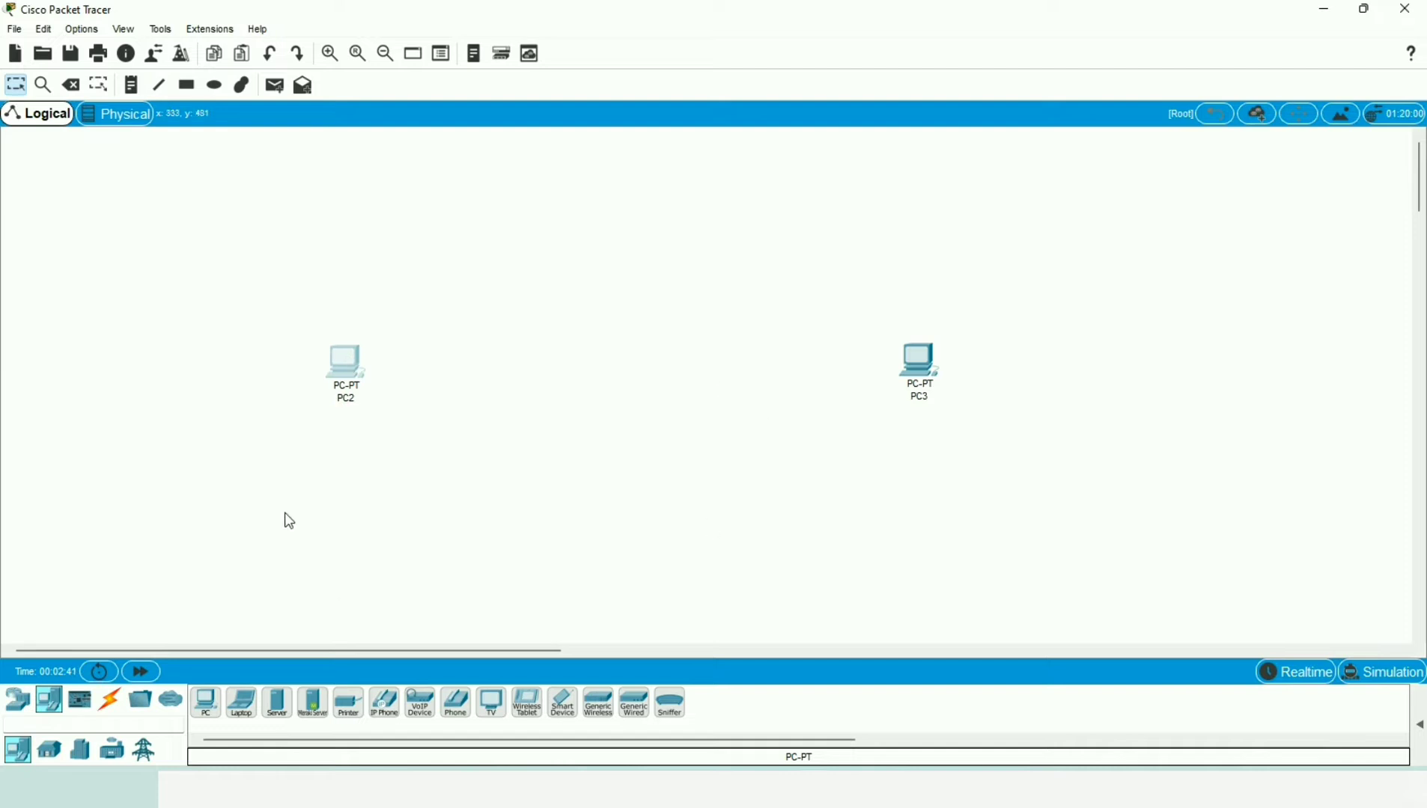
Step: Rename the first PC as Computer 1 and the second PC as Computer 2
{"action": "left_click", "coordinate": [349, 401]}
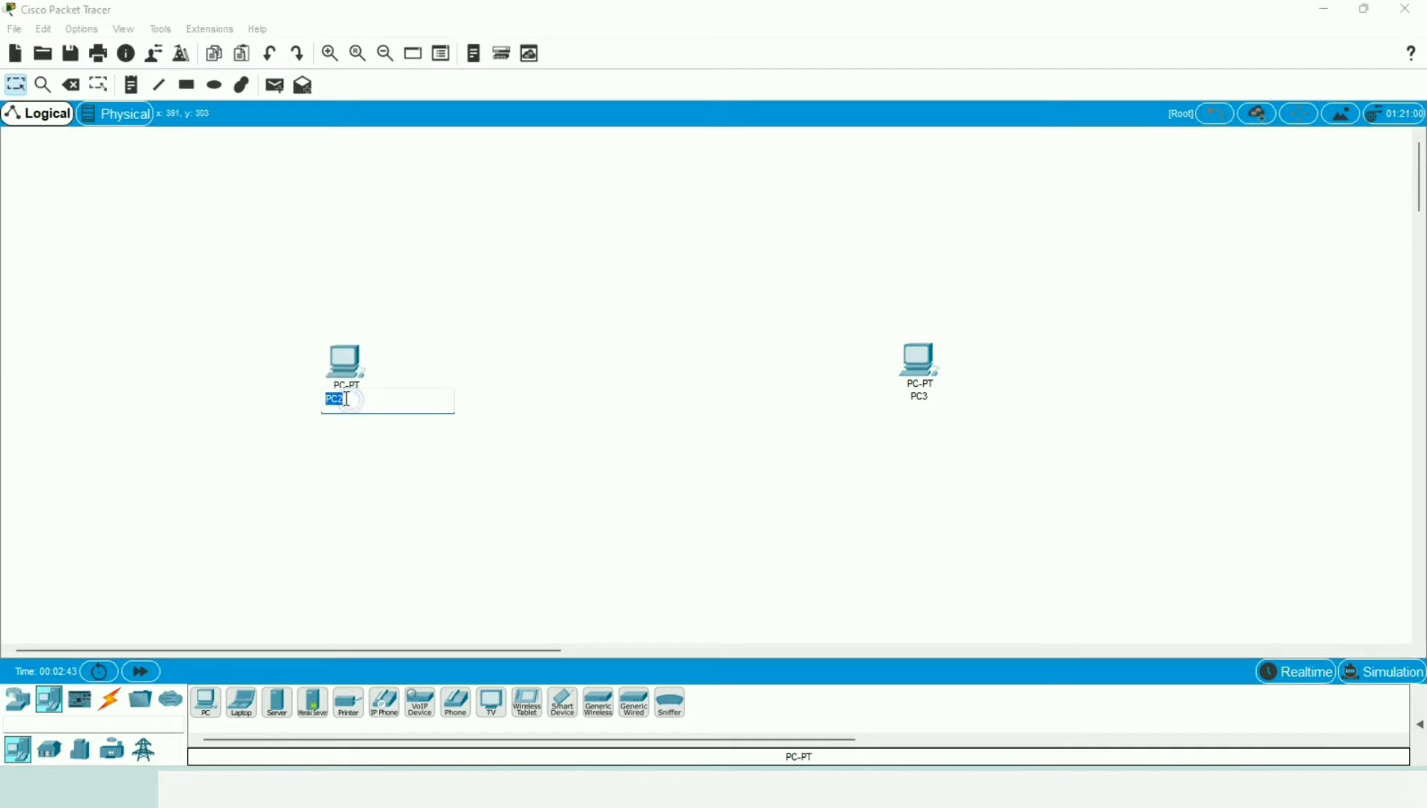
{"action": "type", "text": "Computer 1"}
{"action": "double_click", "coordinate": [934, 387]}
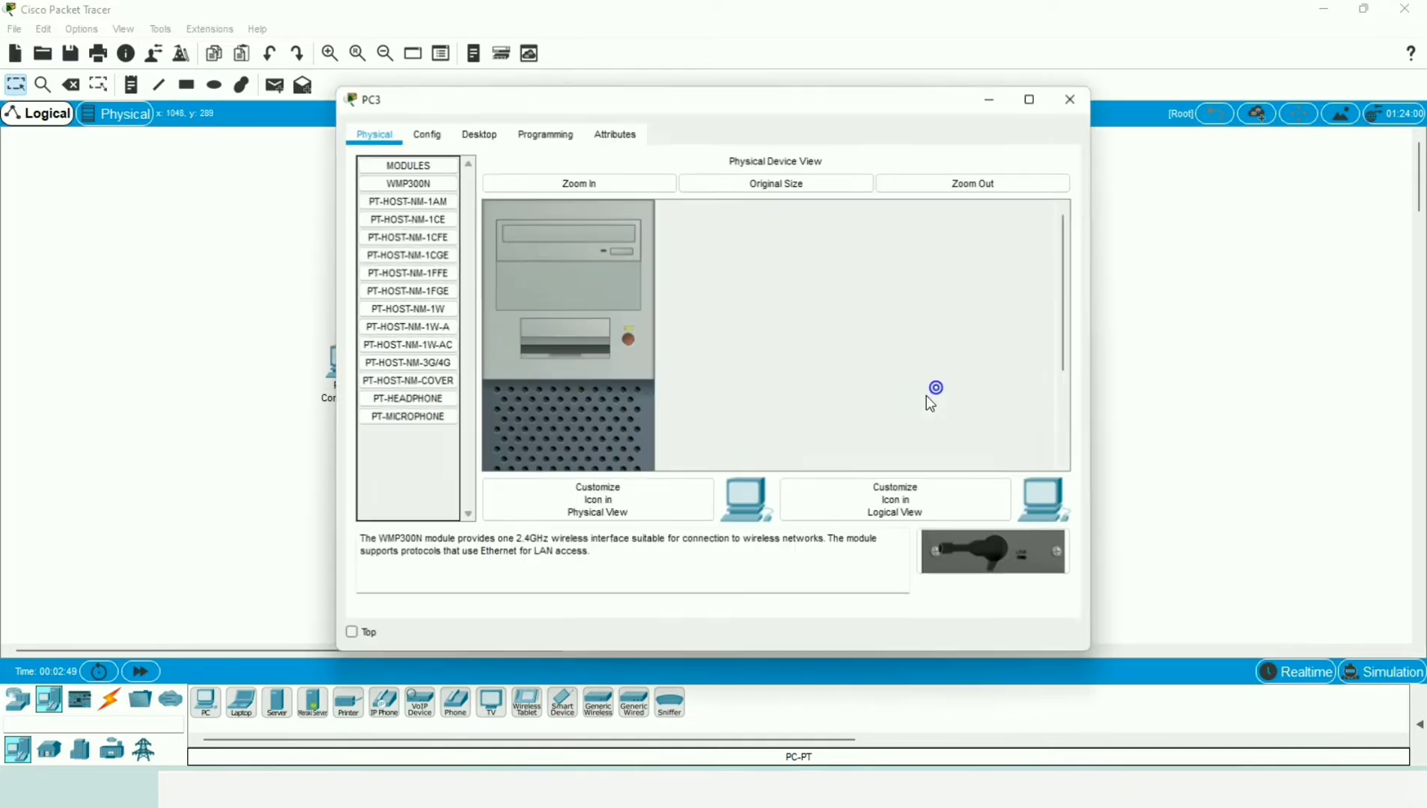
{"action": "left_click", "coordinate": [1066, 103]}
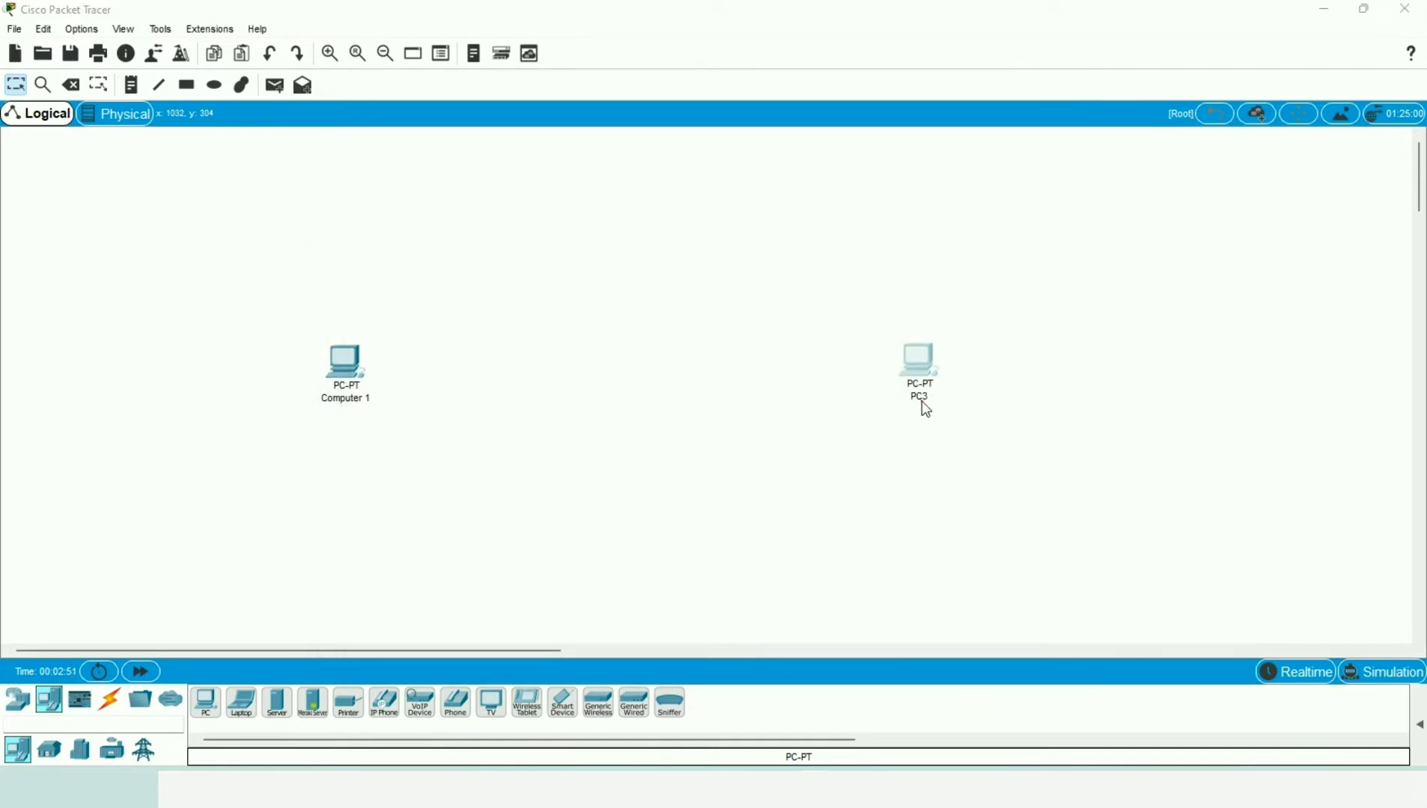
{"action": "left_click", "coordinate": [921, 401]}
{"action": "type", "text": "Com"}
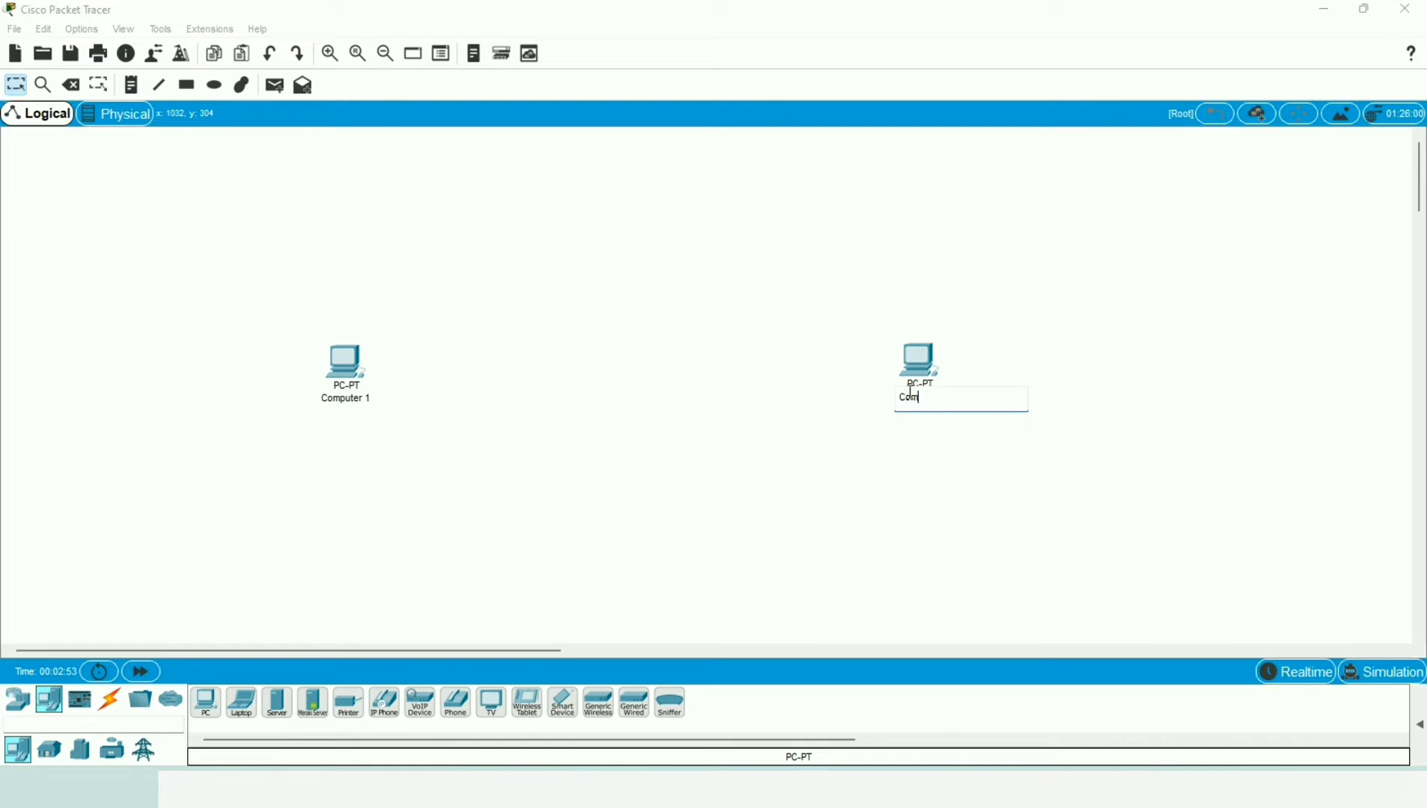
{"action": "type", "text": "puter 2"}
{"action": "left_click", "coordinate": [1178, 146]}
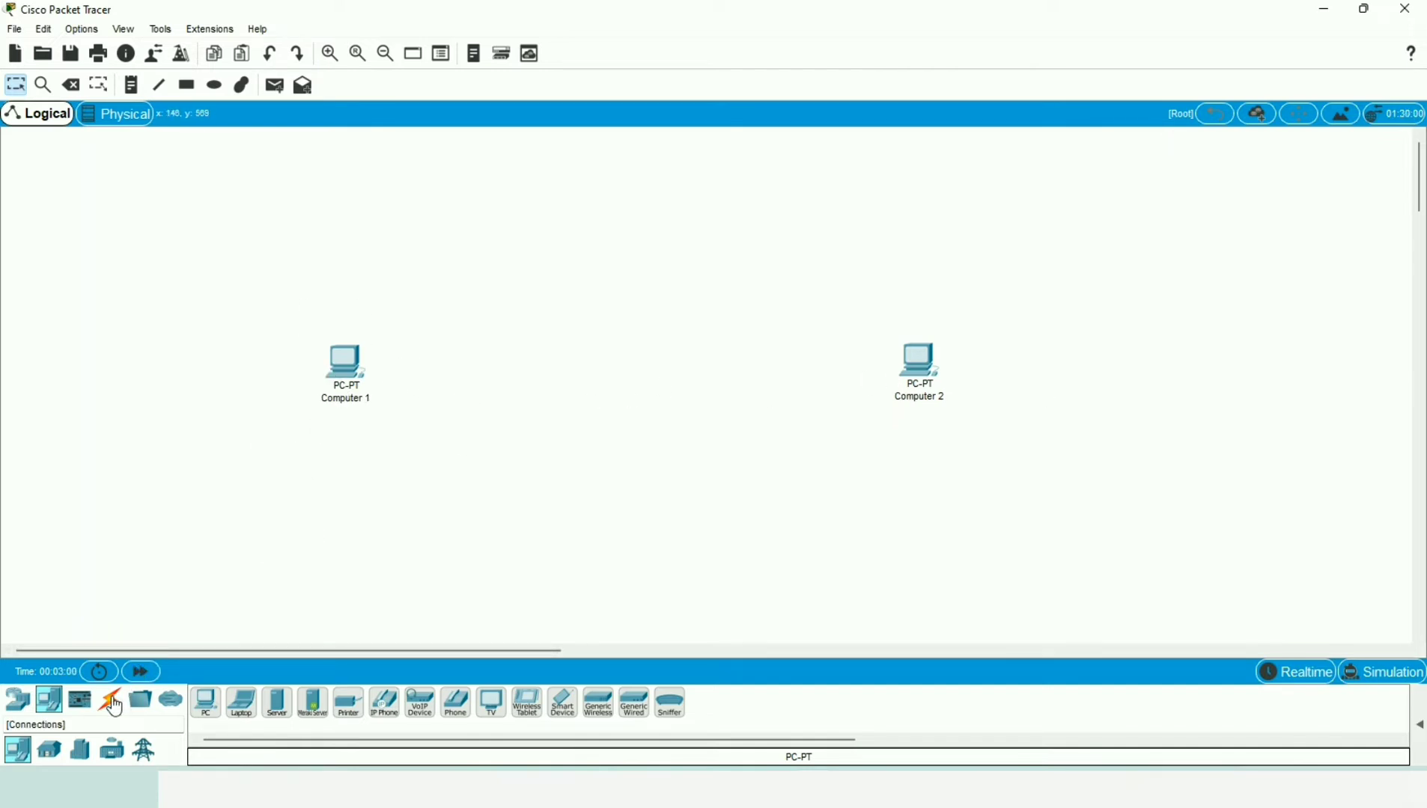
Step: Connect the FastEthernet0 ports of Computer 1 and Computer 2 with a copper cross-over cable, and spread the two PCs slightly apart
{"action": "left_click", "coordinate": [112, 704]}
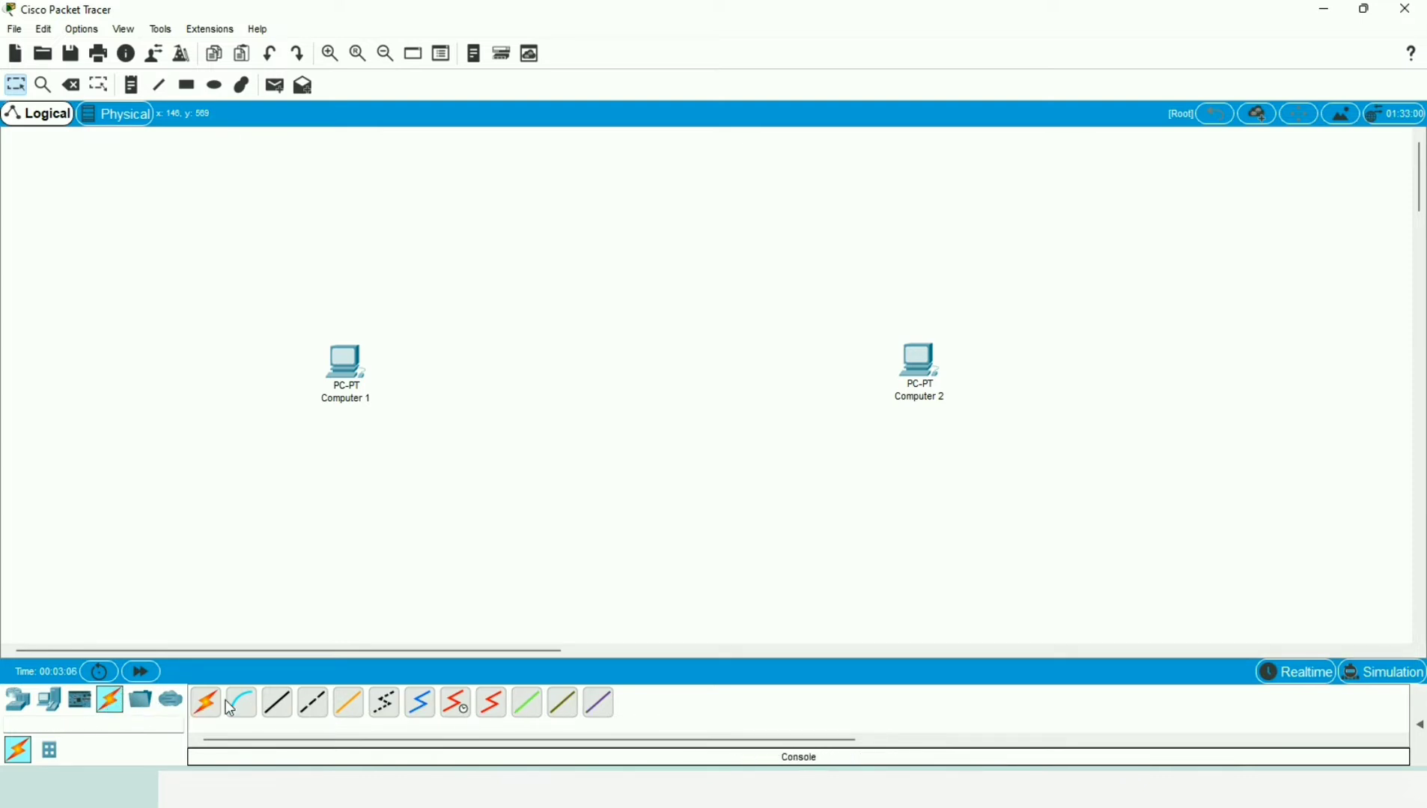
{"action": "left_click", "coordinate": [311, 708]}
{"action": "left_click", "coordinate": [351, 372]}
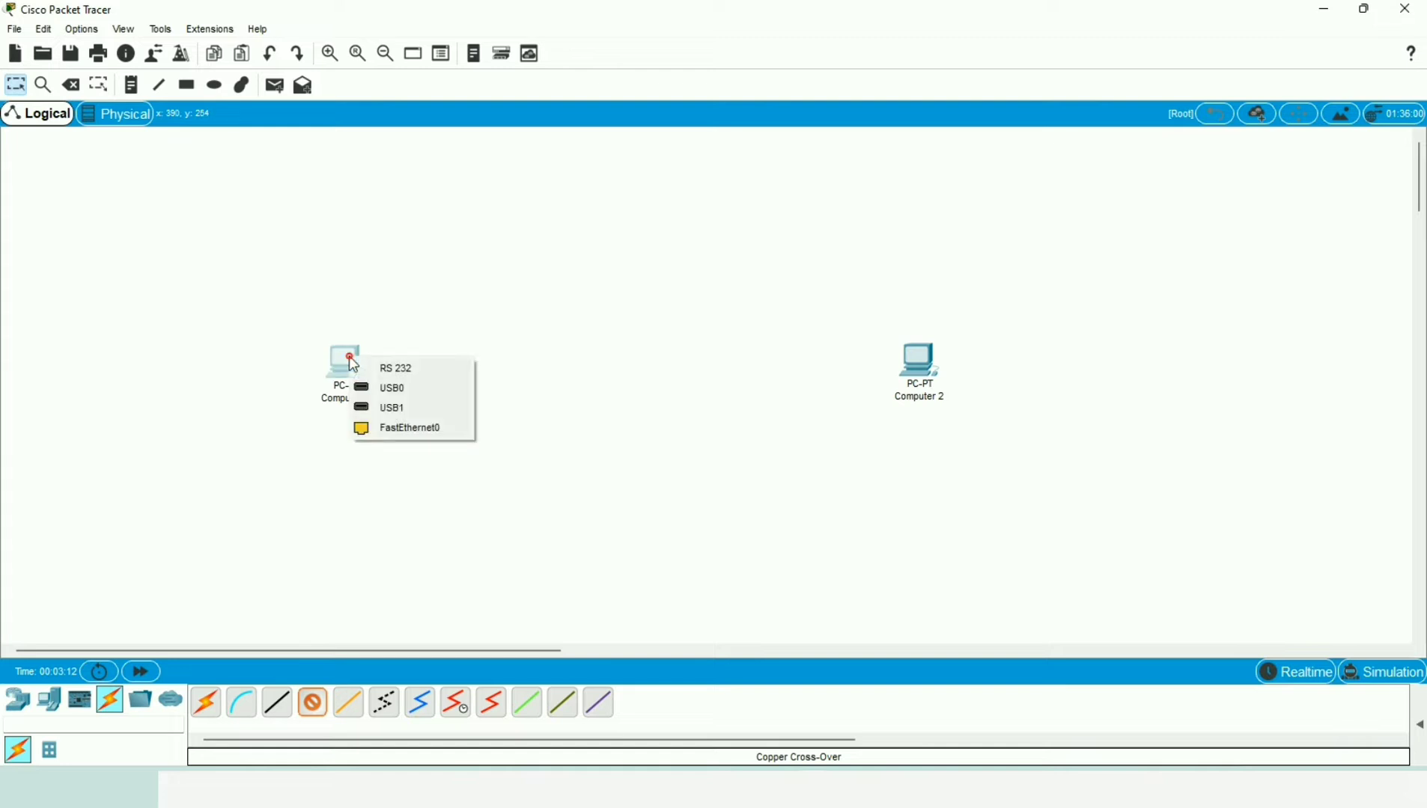
{"action": "left_click", "coordinate": [387, 426]}
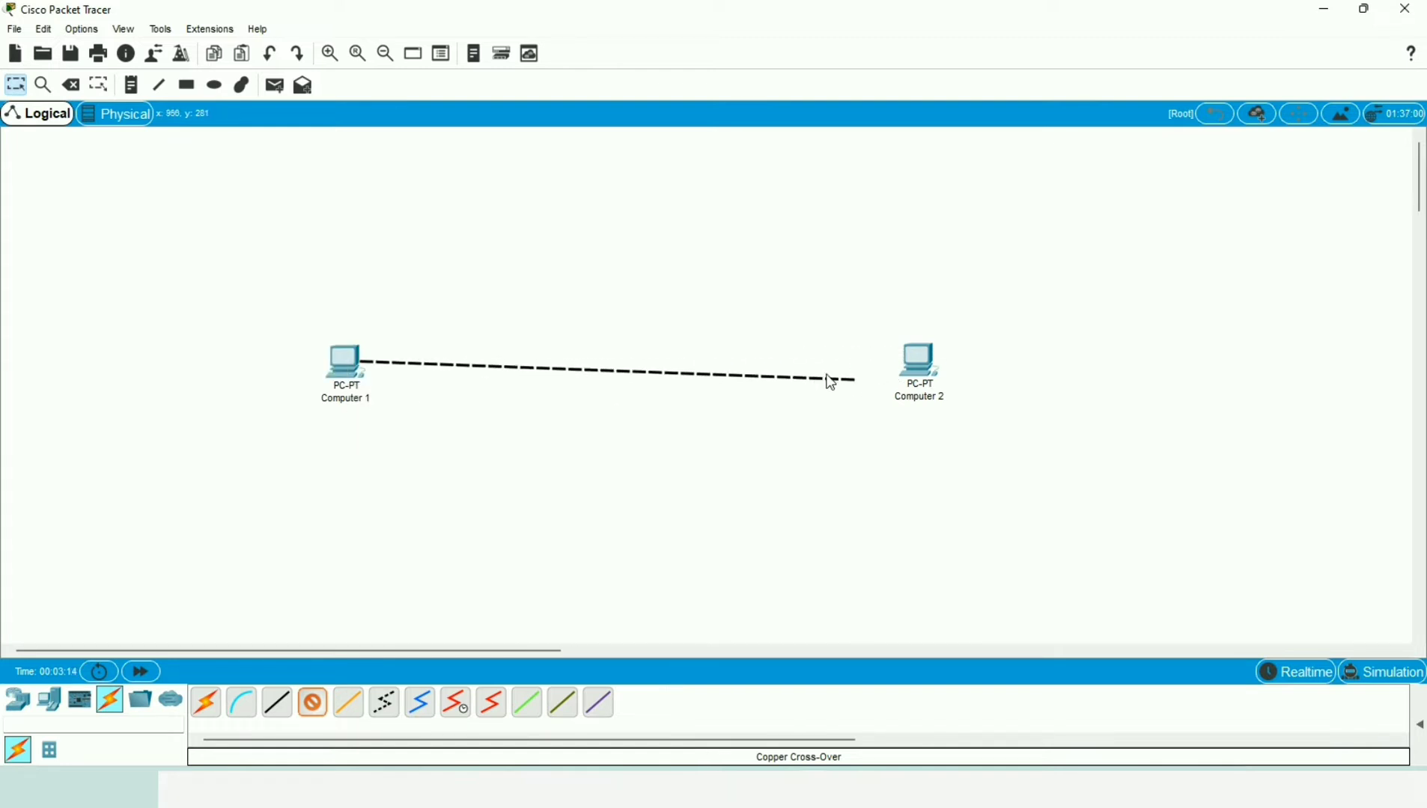
{"action": "left_click", "coordinate": [368, 373]}
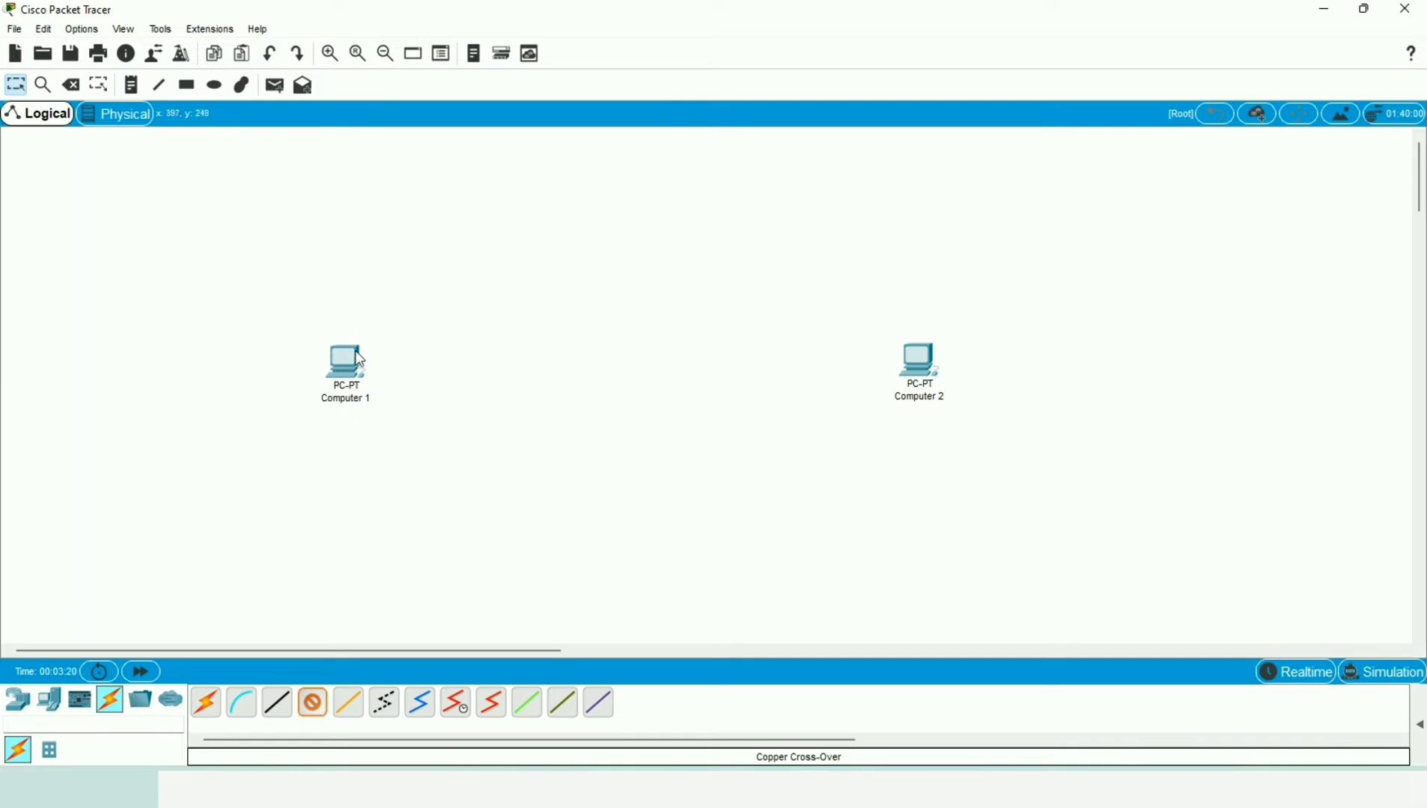
{"action": "left_click", "coordinate": [364, 376]}
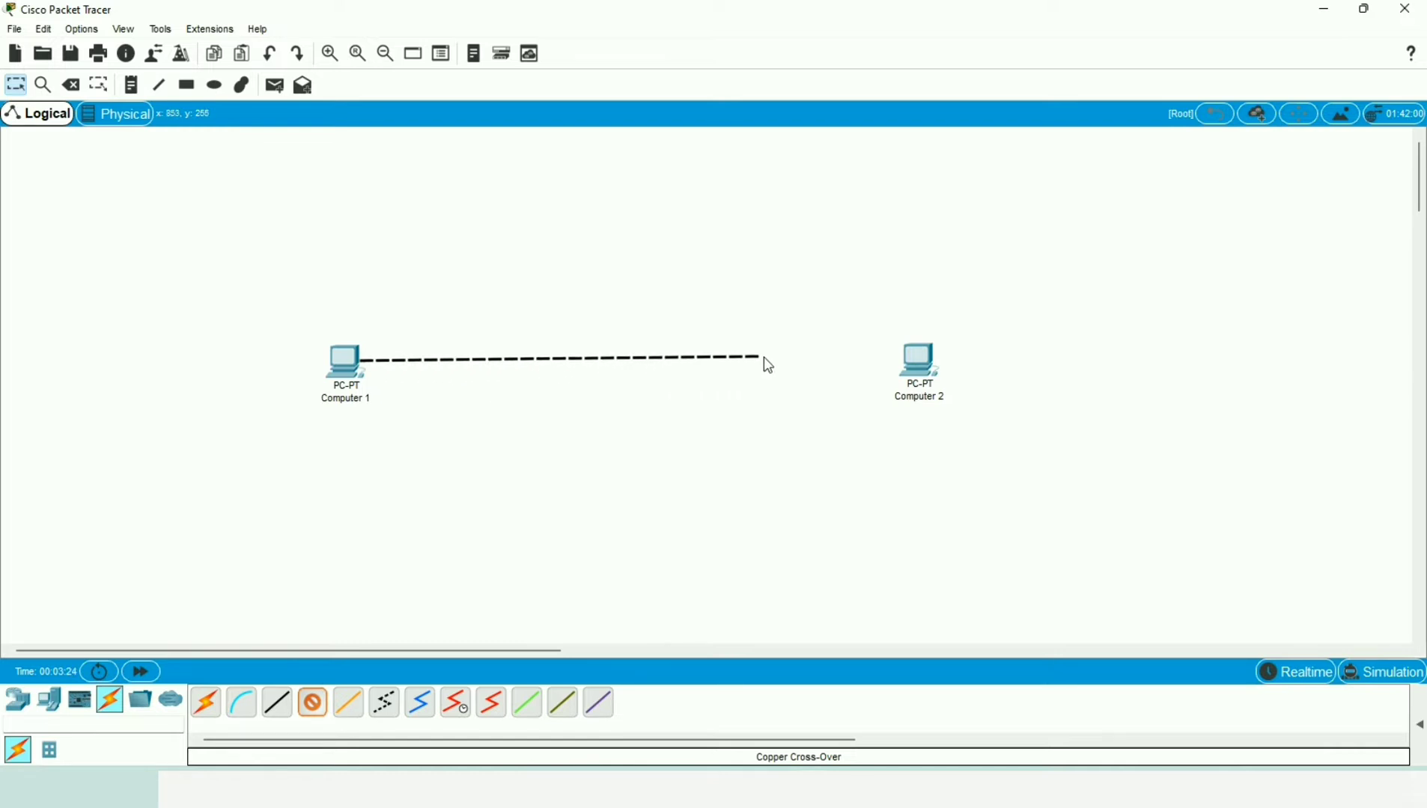
{"action": "left_click", "coordinate": [922, 366]}
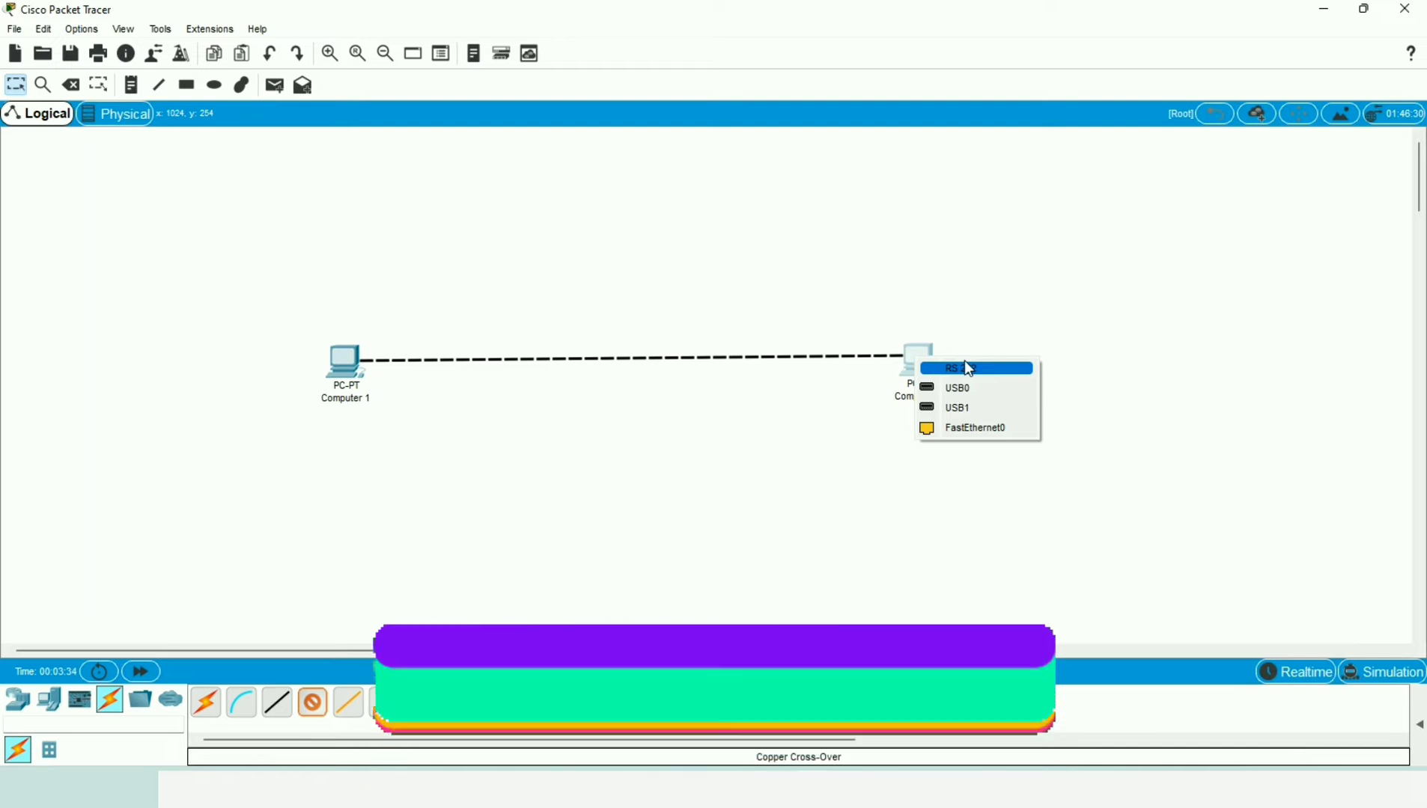
{"action": "left_click", "coordinate": [982, 429]}
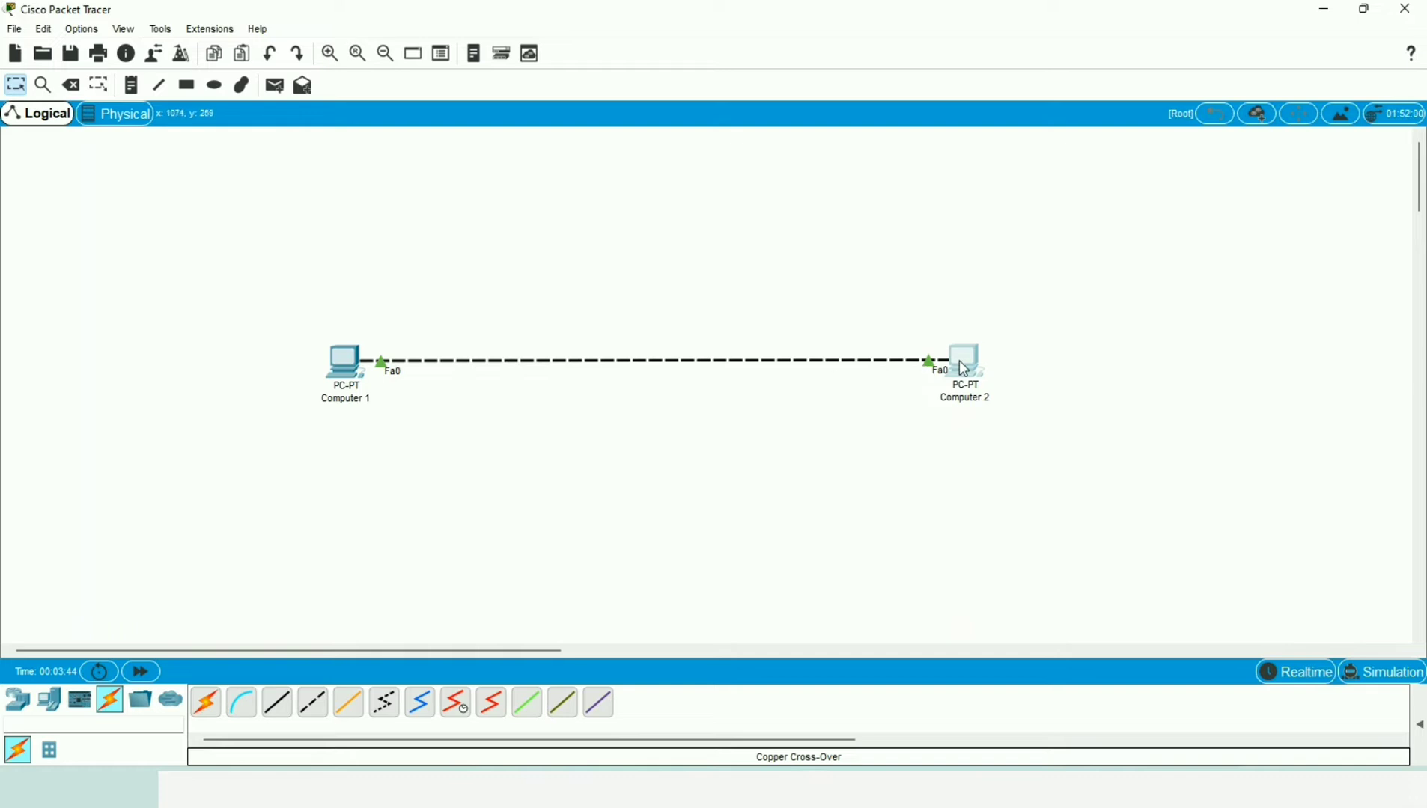
{"action": "left_click_drag", "start_coordinate": [959, 360], "coordinate": [972, 365]}
{"action": "left_click_drag", "start_coordinate": [344, 372], "coordinate": [325, 367]}
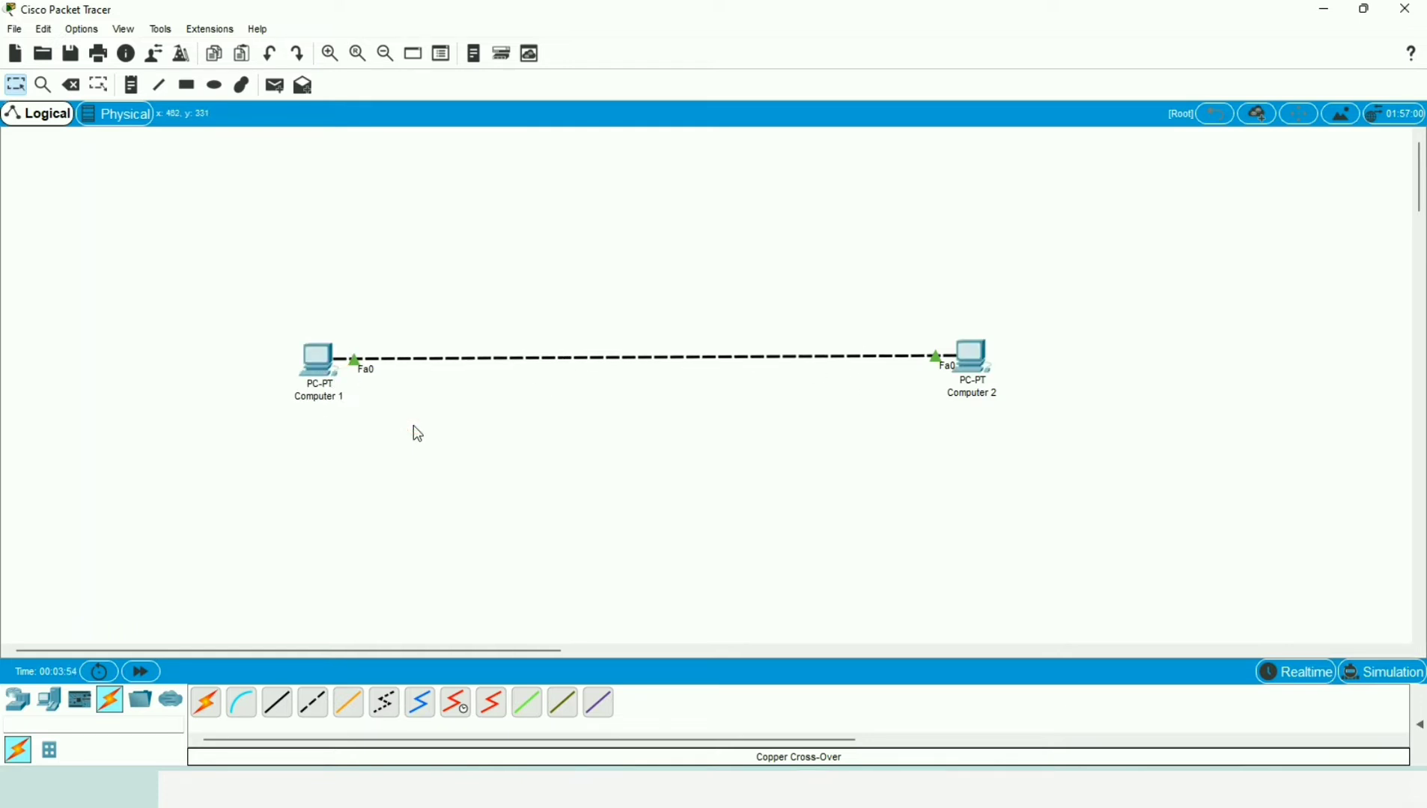
Step: Assign Computer 1 the static IP address 10.10.1.1 with subnet mask 255.0.0.0
{"action": "left_click", "coordinate": [326, 364]}
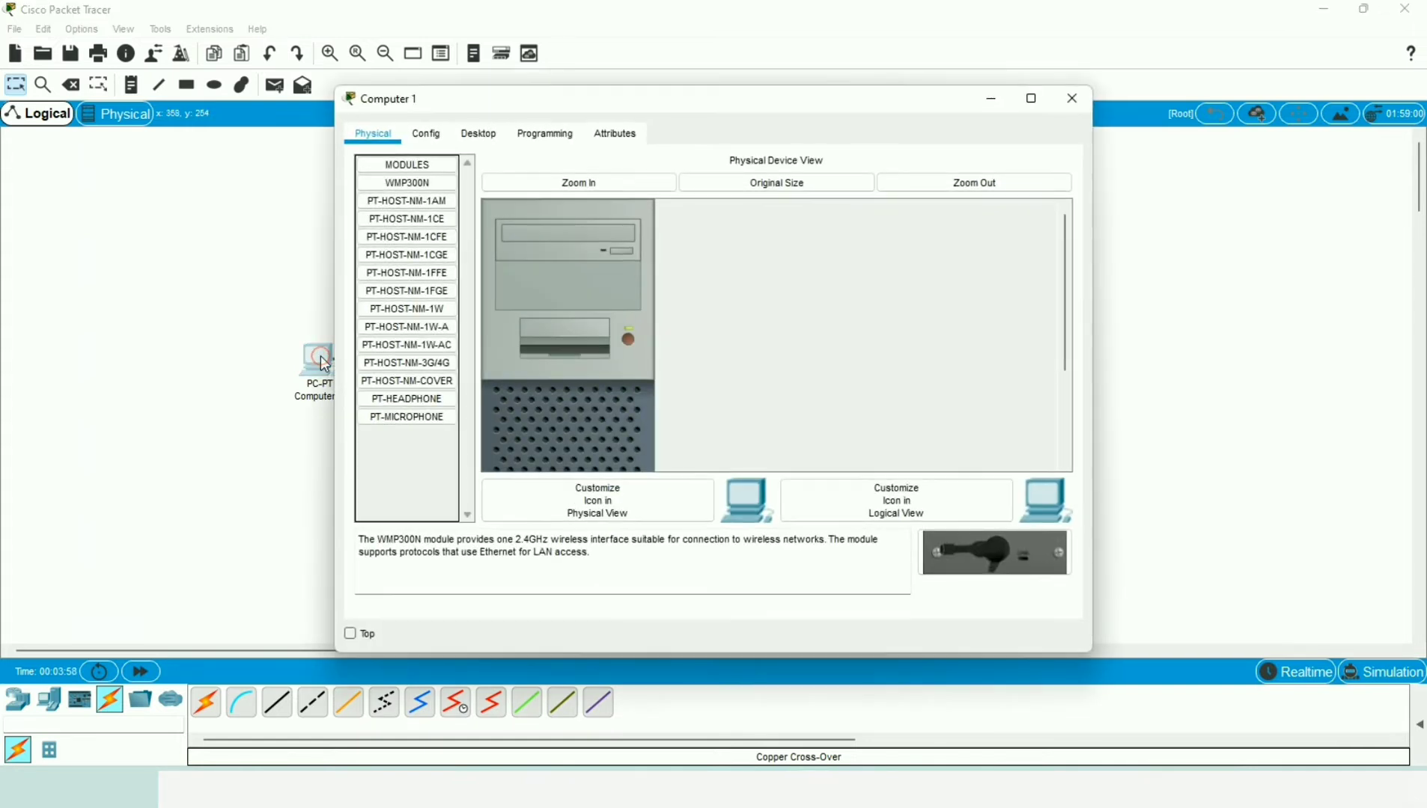
{"action": "left_click", "coordinate": [476, 140]}
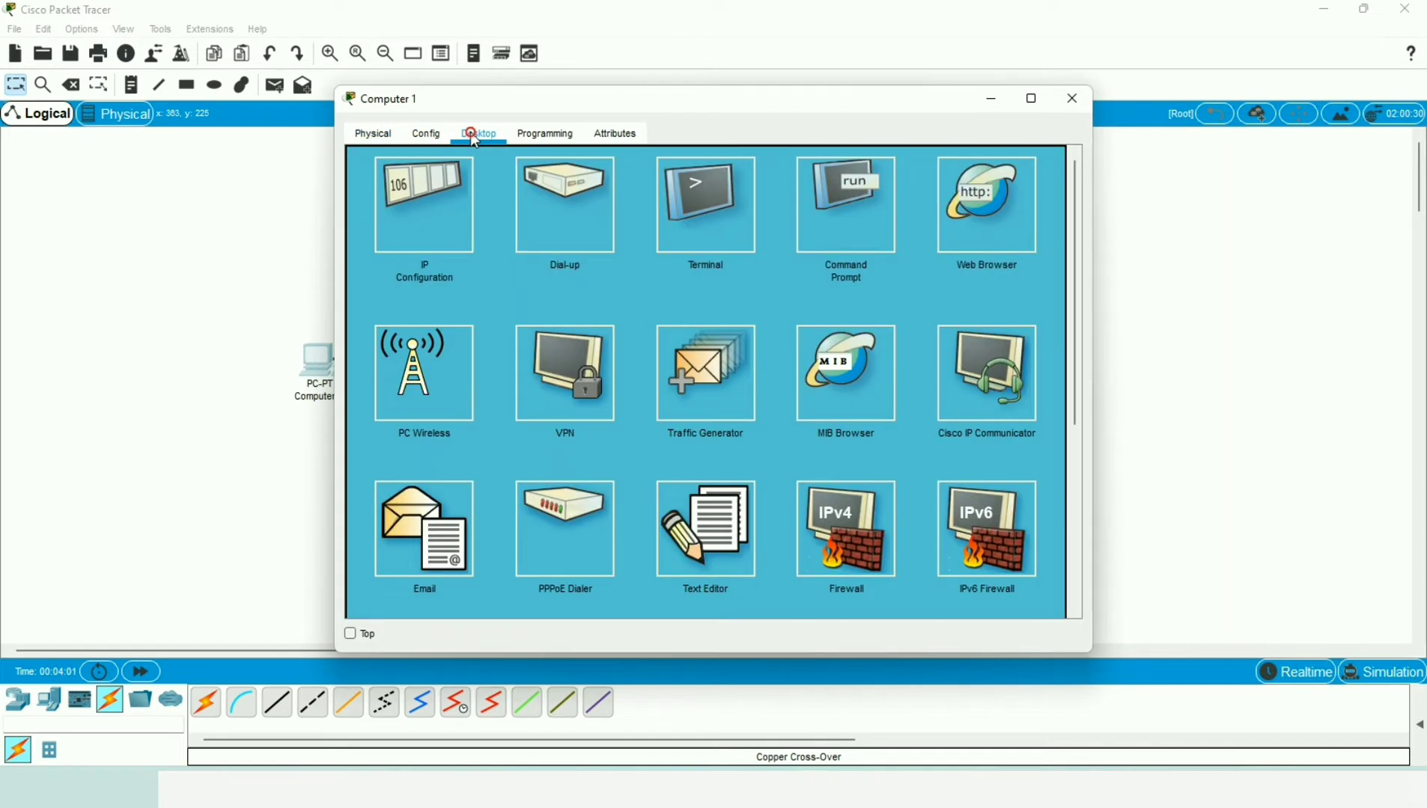
{"action": "left_click", "coordinate": [422, 226]}
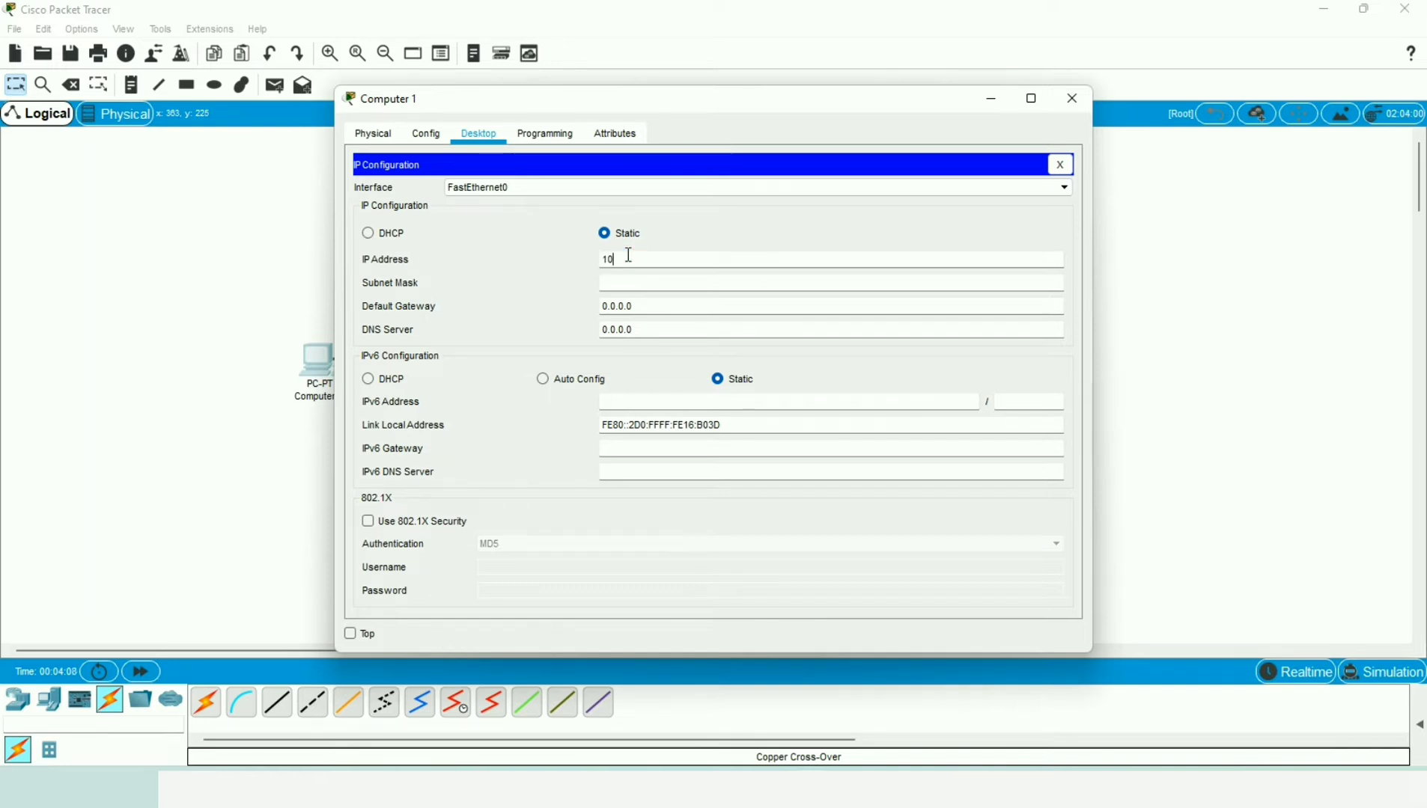
{"action": "type", "text": "10.10.1.1"}
{"action": "key", "text": "Tab"}
{"action": "left_click", "coordinate": [629, 259]}
Step: Copy Computer 1's IP address from its IP configuration and close the device window
{"action": "left_click_drag", "start_coordinate": [601, 99], "coordinate": [800, 91]}
{"action": "left_click_drag", "start_coordinate": [851, 250], "coordinate": [755, 247]}
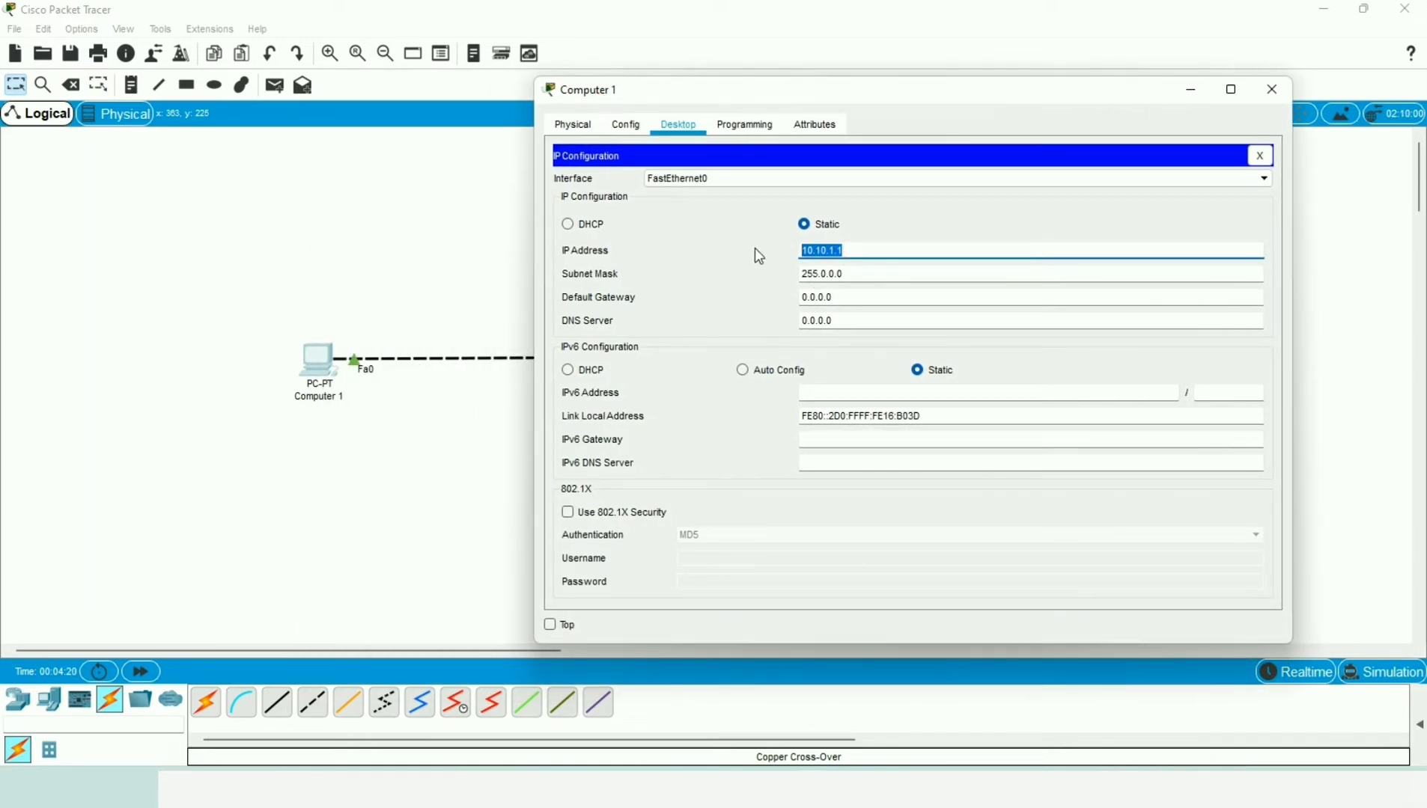
{"action": "right_click", "coordinate": [814, 250]}
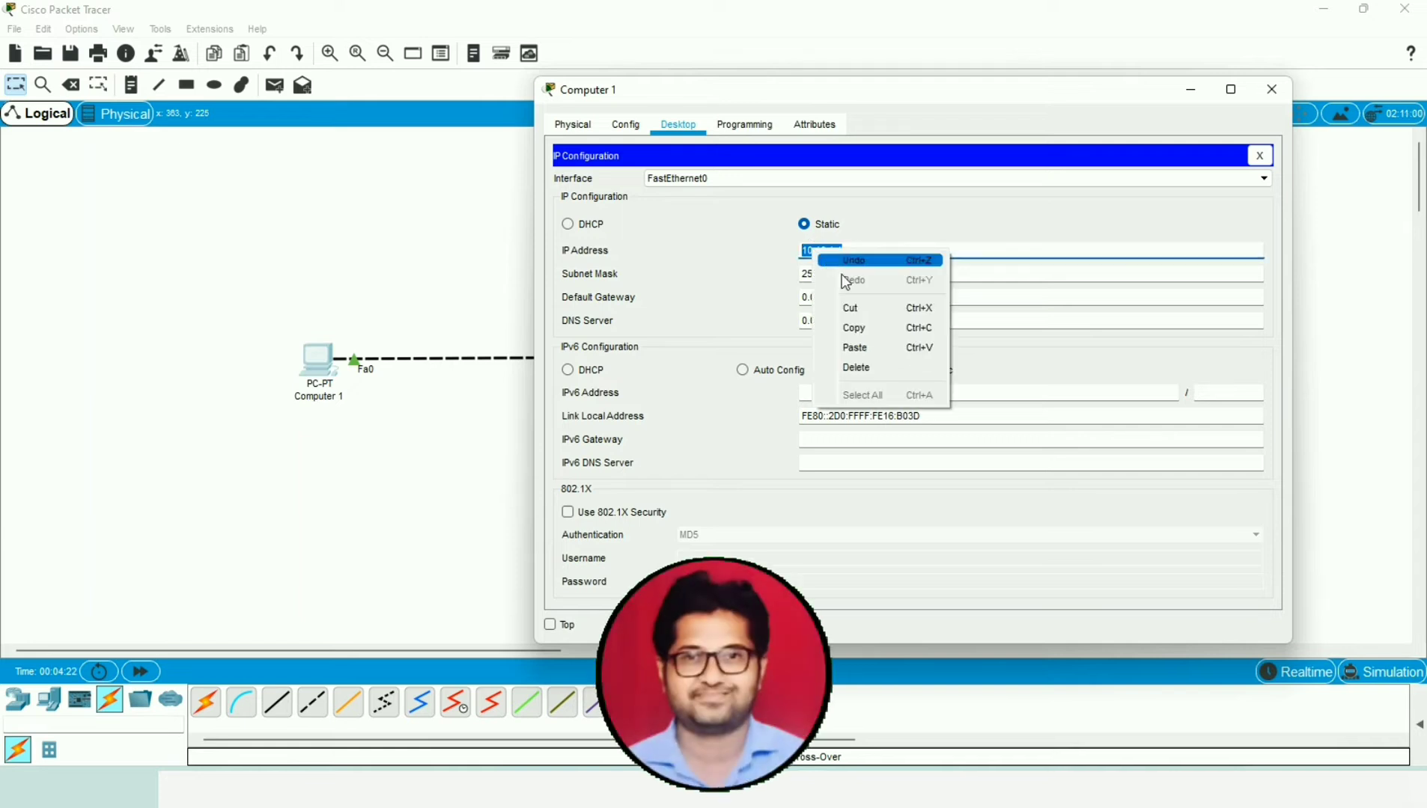
{"action": "left_click", "coordinate": [861, 327]}
{"action": "left_click", "coordinate": [1257, 156]}
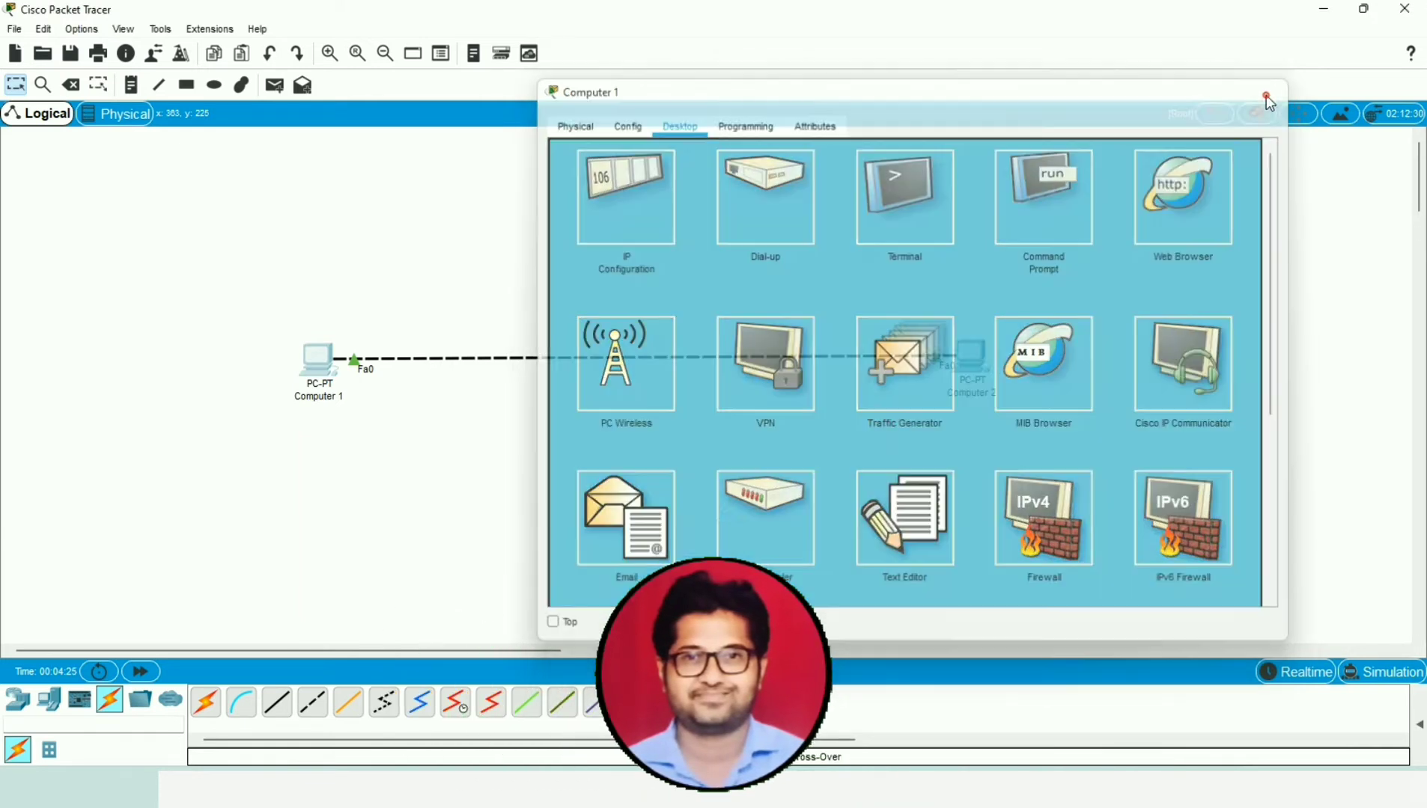
{"action": "left_click", "coordinate": [1270, 91]}
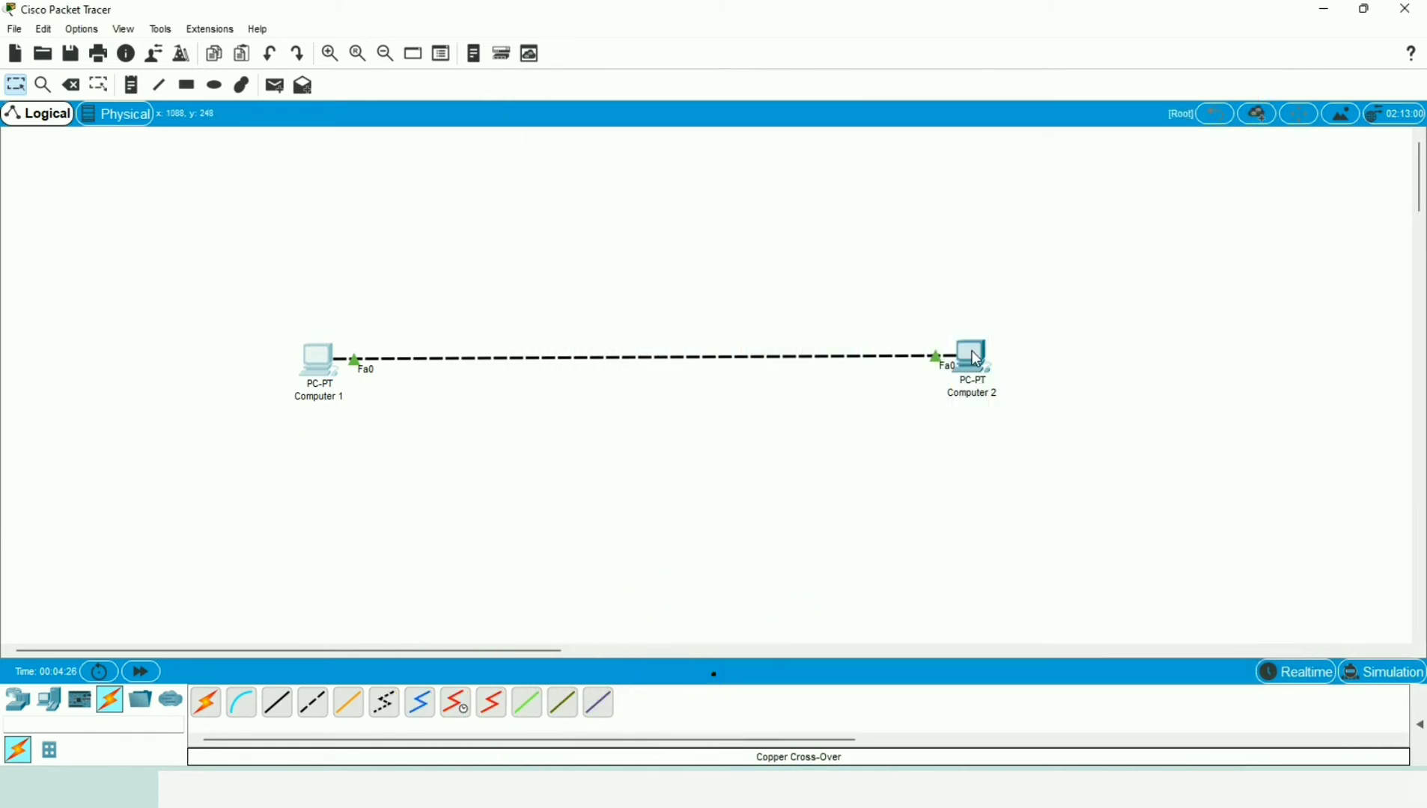
Step: Assign Computer 2 the static IP address 10.10.1.2 with subnet mask 255.0.0.0, and close its device window
{"action": "left_click", "coordinate": [971, 350]}
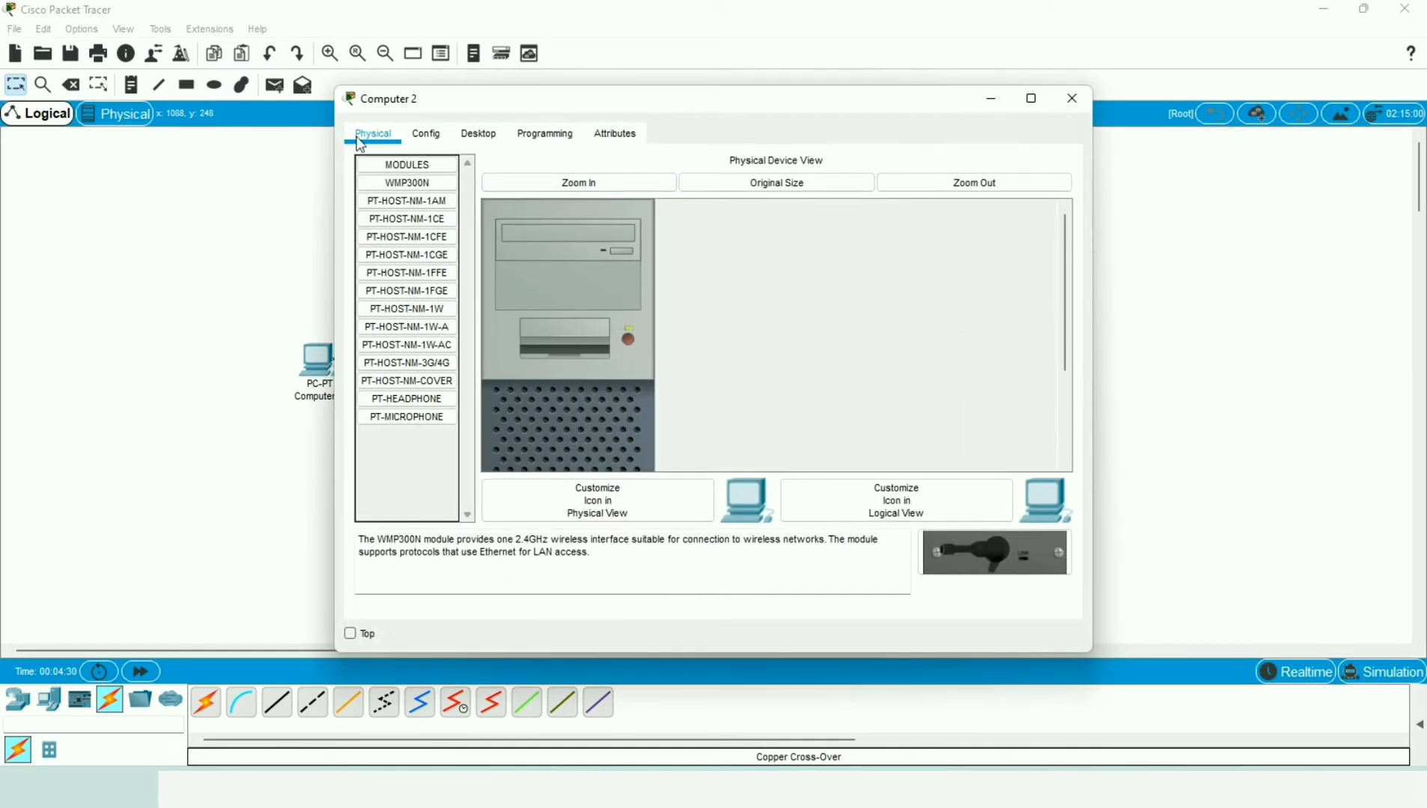
{"action": "left_click", "coordinate": [476, 134]}
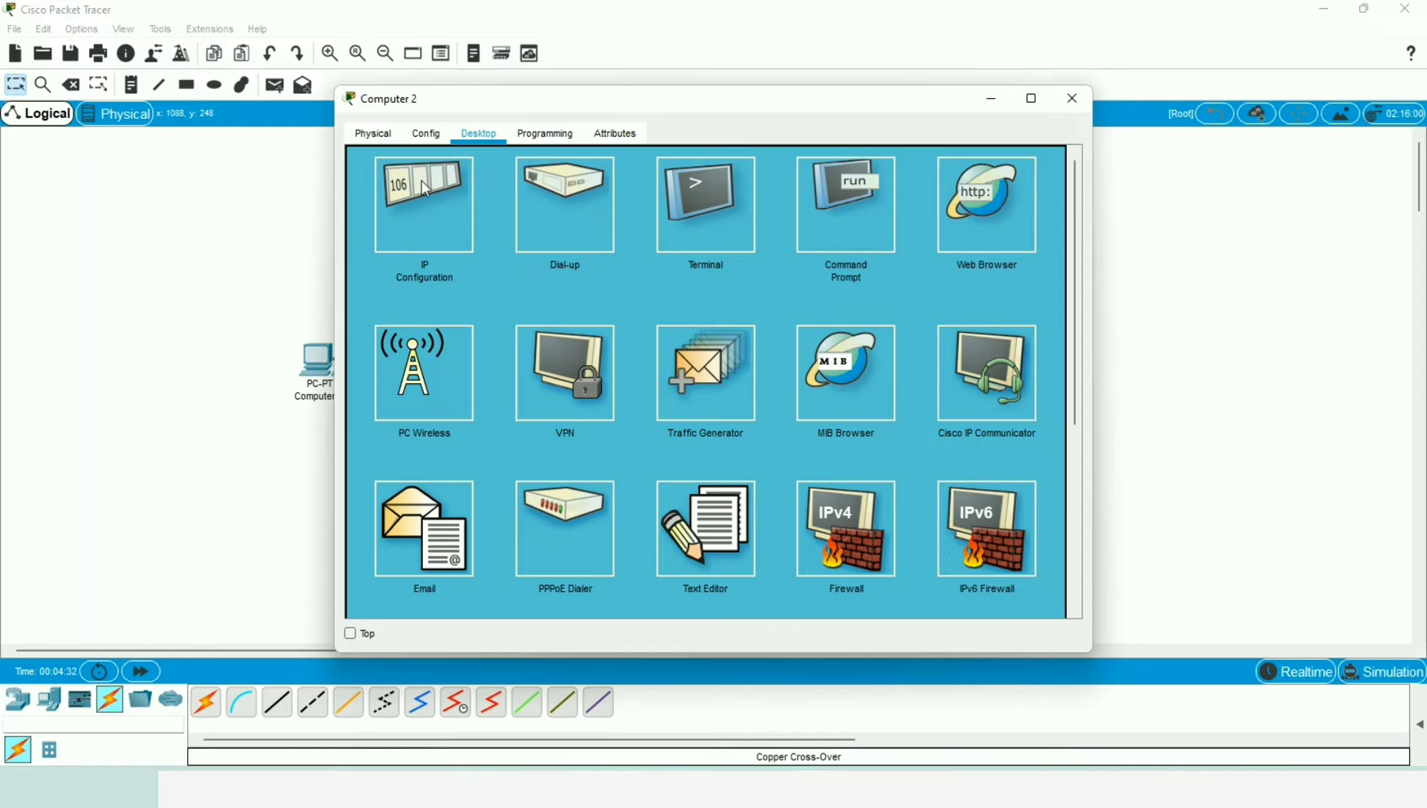
{"action": "left_click", "coordinate": [407, 209]}
{"action": "left_click", "coordinate": [607, 259]}
{"action": "type", "text": "10.10.1.1"}
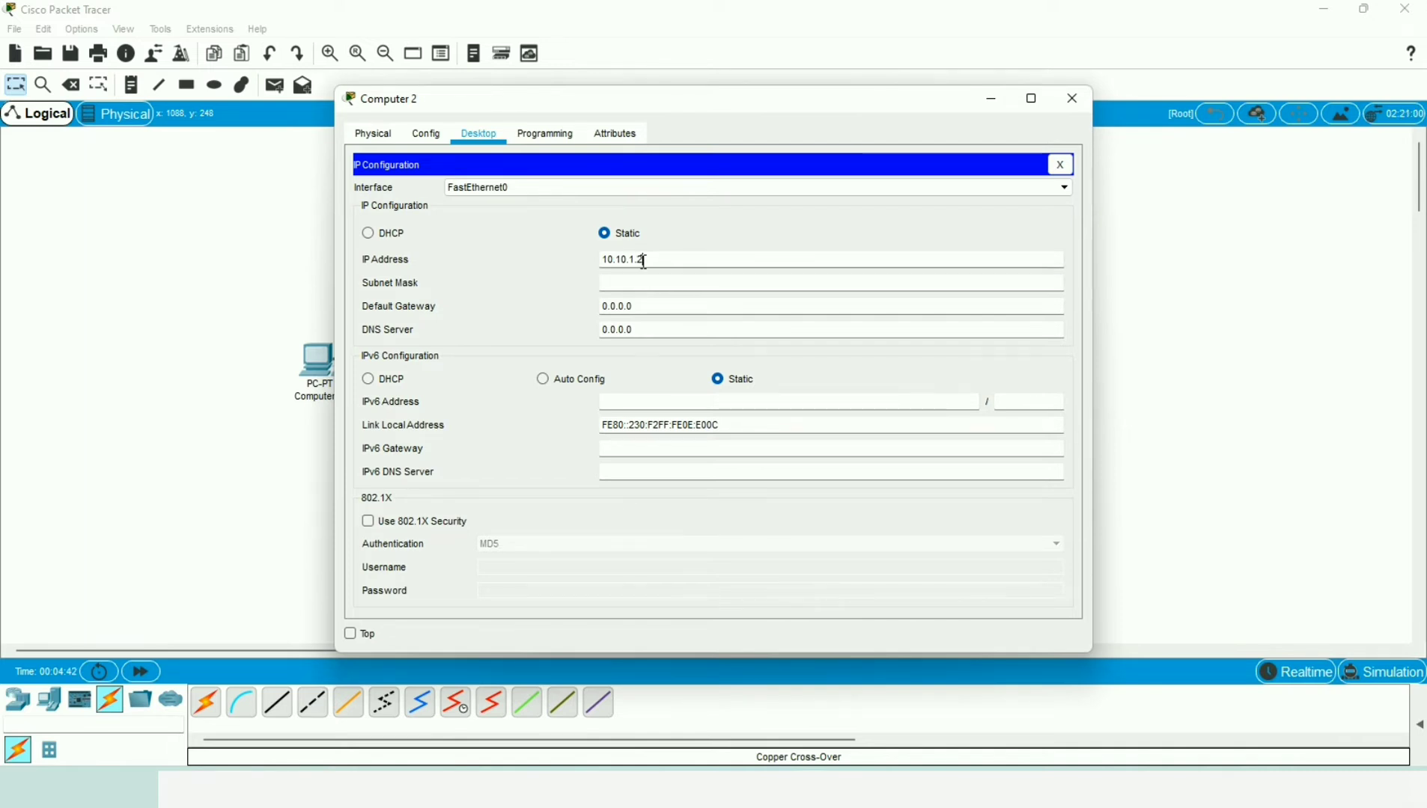
{"action": "key", "text": "Tab"}
{"action": "left_click_drag", "start_coordinate": [652, 282], "coordinate": [557, 280]}
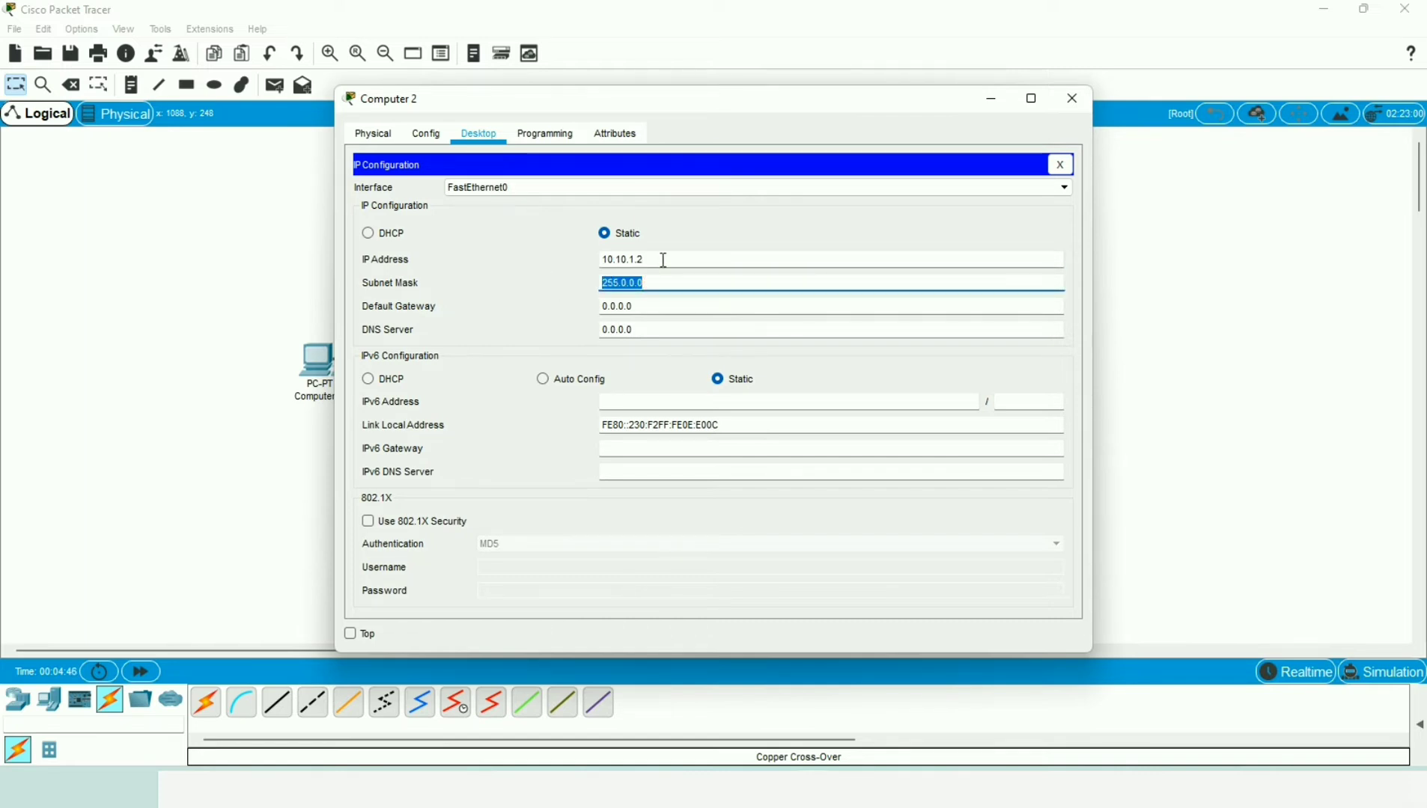
{"action": "left_click", "coordinate": [1059, 164]}
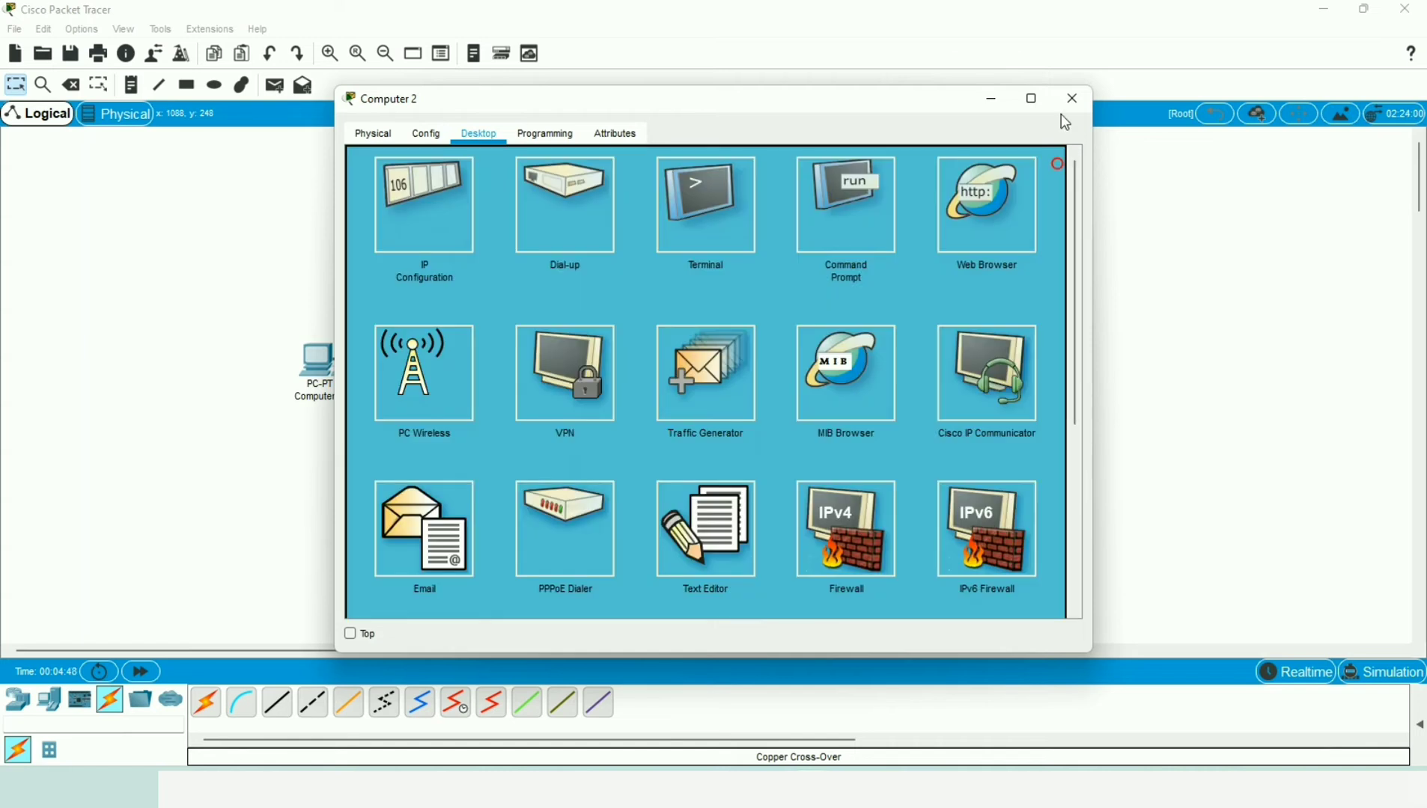
{"action": "left_click", "coordinate": [1070, 98]}
Step: Add a text note reading 10.10.1.1 below Computer 1
{"action": "left_click", "coordinate": [131, 85]}
{"action": "left_click", "coordinate": [295, 424]}
{"action": "type", "text": "10.10.1.1"}
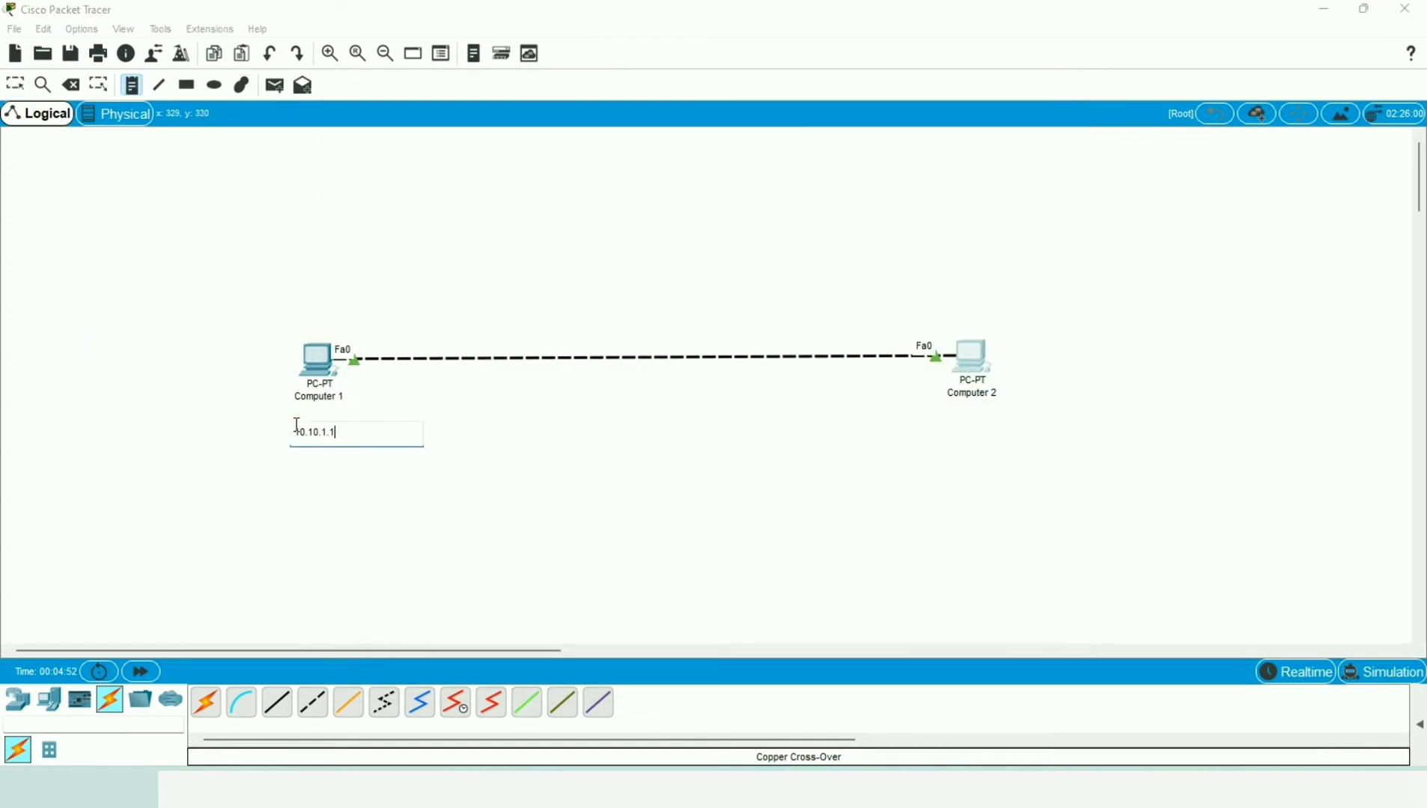
{"action": "left_click", "coordinate": [541, 472]}
Step: Add a text note reading 10.10.1.2 below Computer 2
{"action": "left_click", "coordinate": [957, 430]}
{"action": "left_click", "coordinate": [131, 84]}
{"action": "left_click", "coordinate": [955, 430]}
{"action": "key", "text": "ctrl+v"}
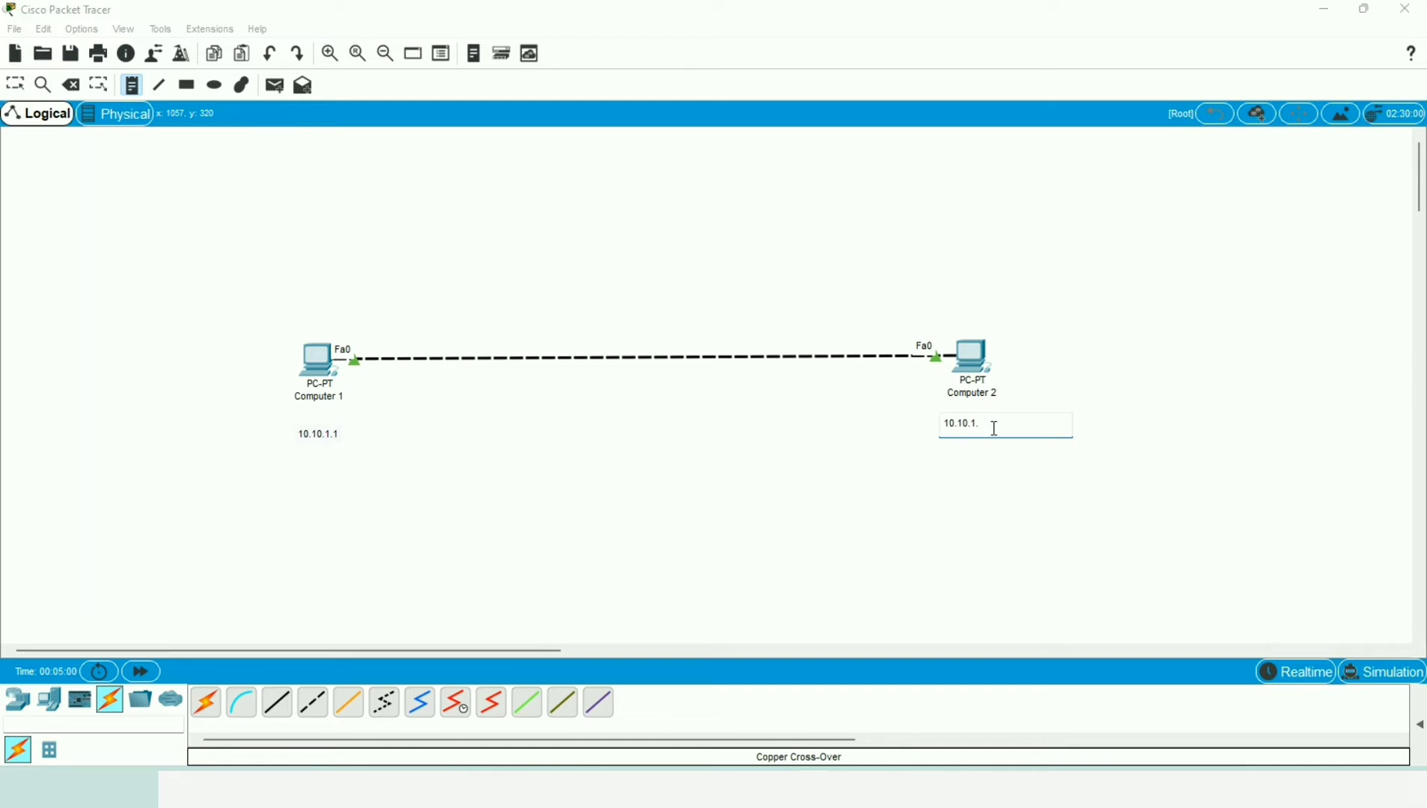
{"action": "left_click", "coordinate": [1127, 374]}
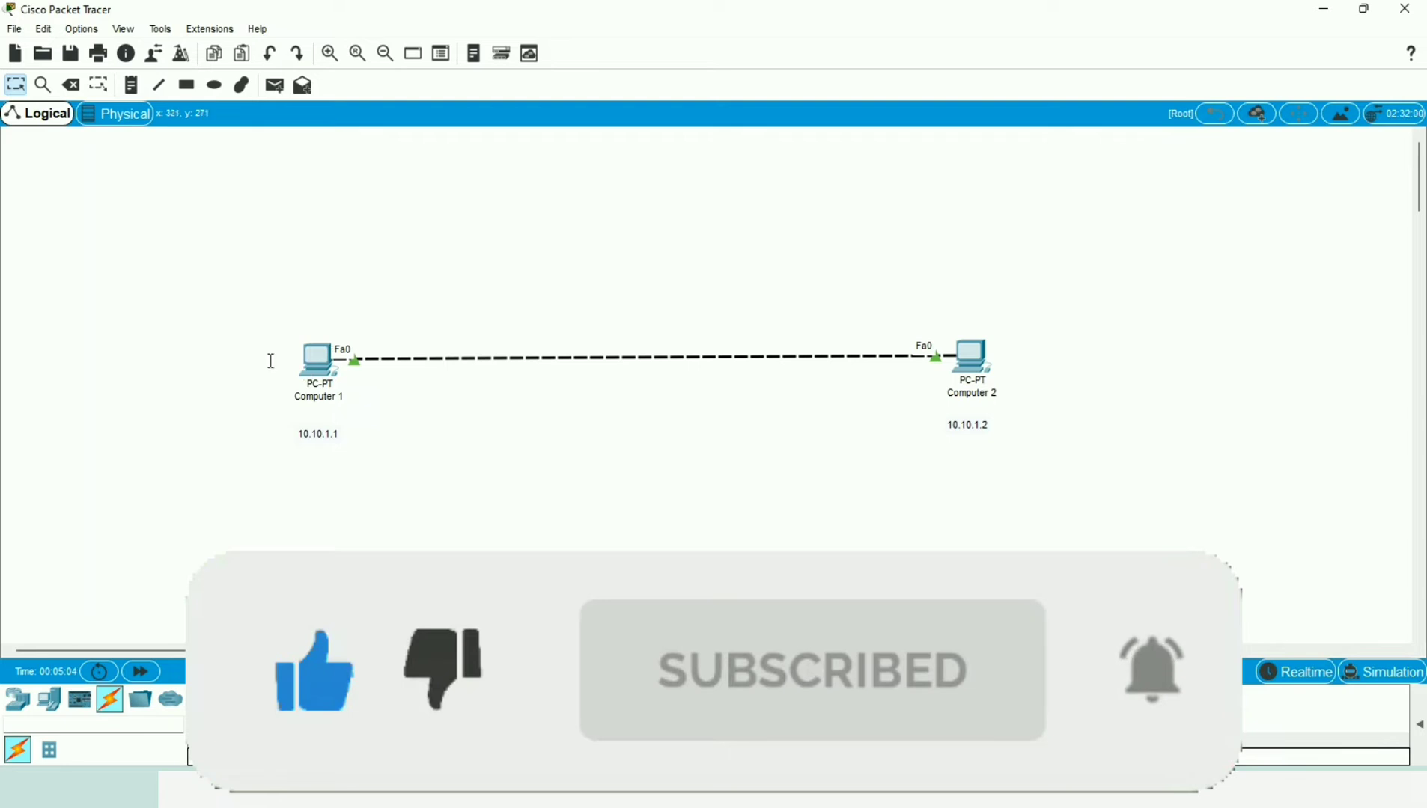
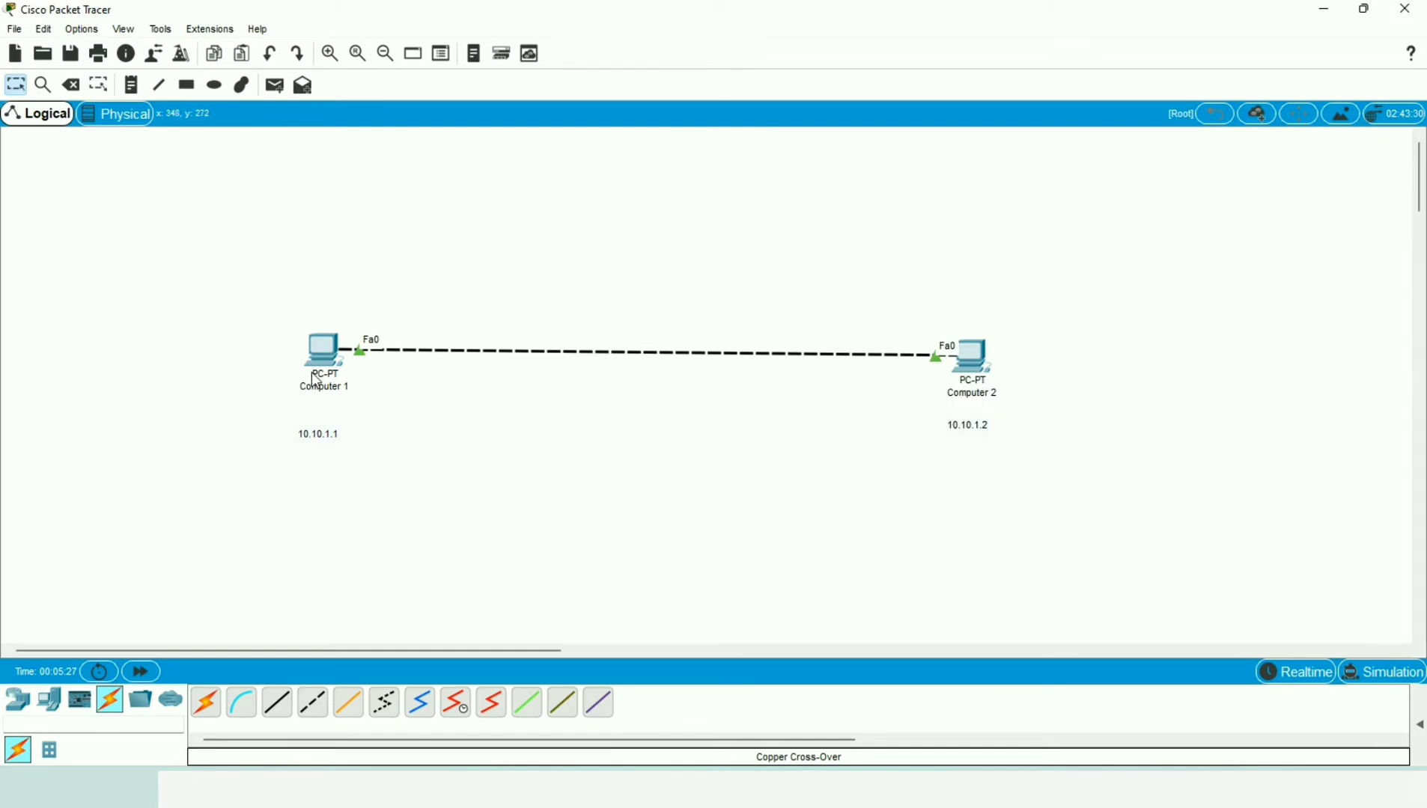
Step: Nudge Computer 1 and Computer 2 into rough alignment above their IP address labels
{"action": "mouse_move", "coordinate": [318, 380]}
{"action": "left_click_drag", "start_coordinate": [315, 357], "coordinate": [311, 360]}
{"action": "left_click_drag", "start_coordinate": [973, 368], "coordinate": [977, 380]}
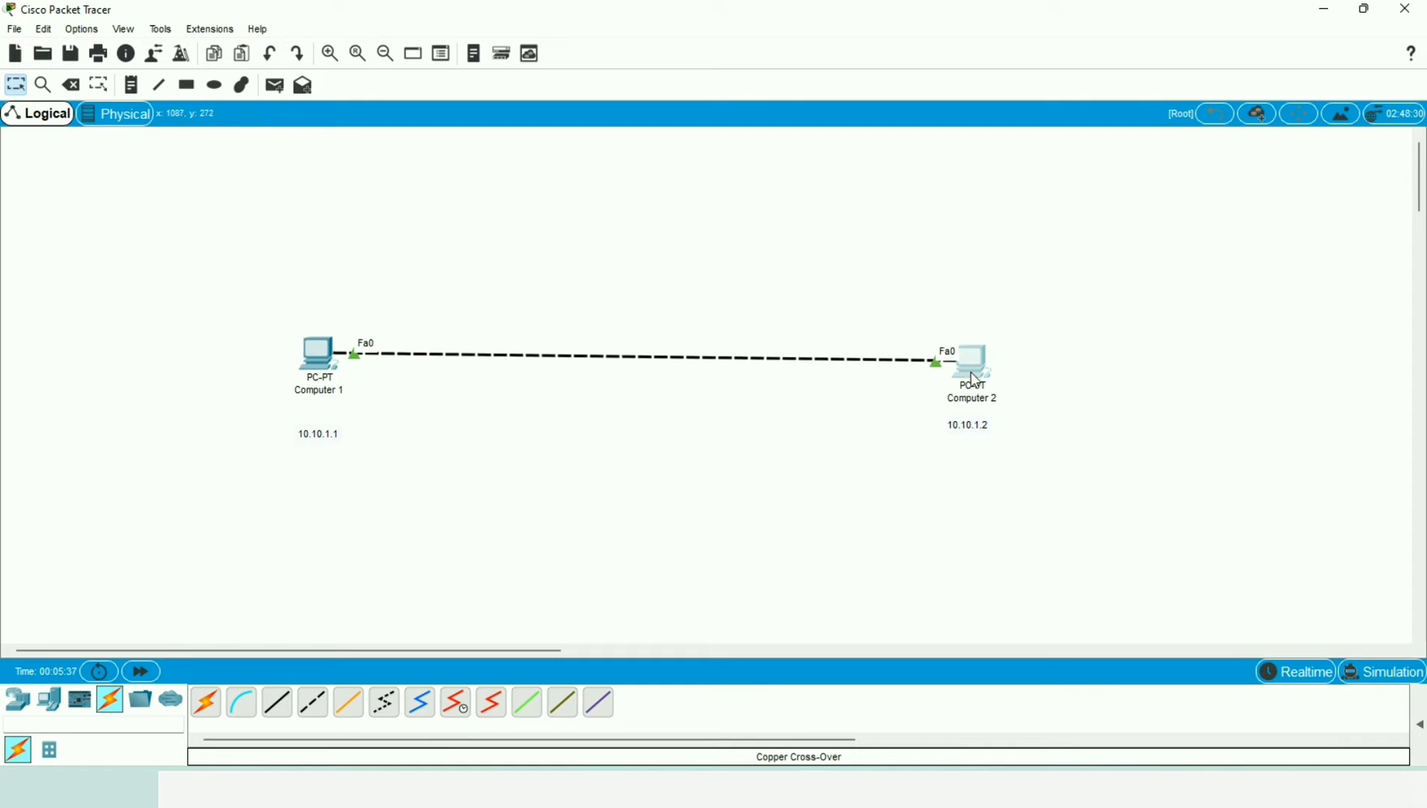
{"action": "mouse_move", "coordinate": [977, 382]}
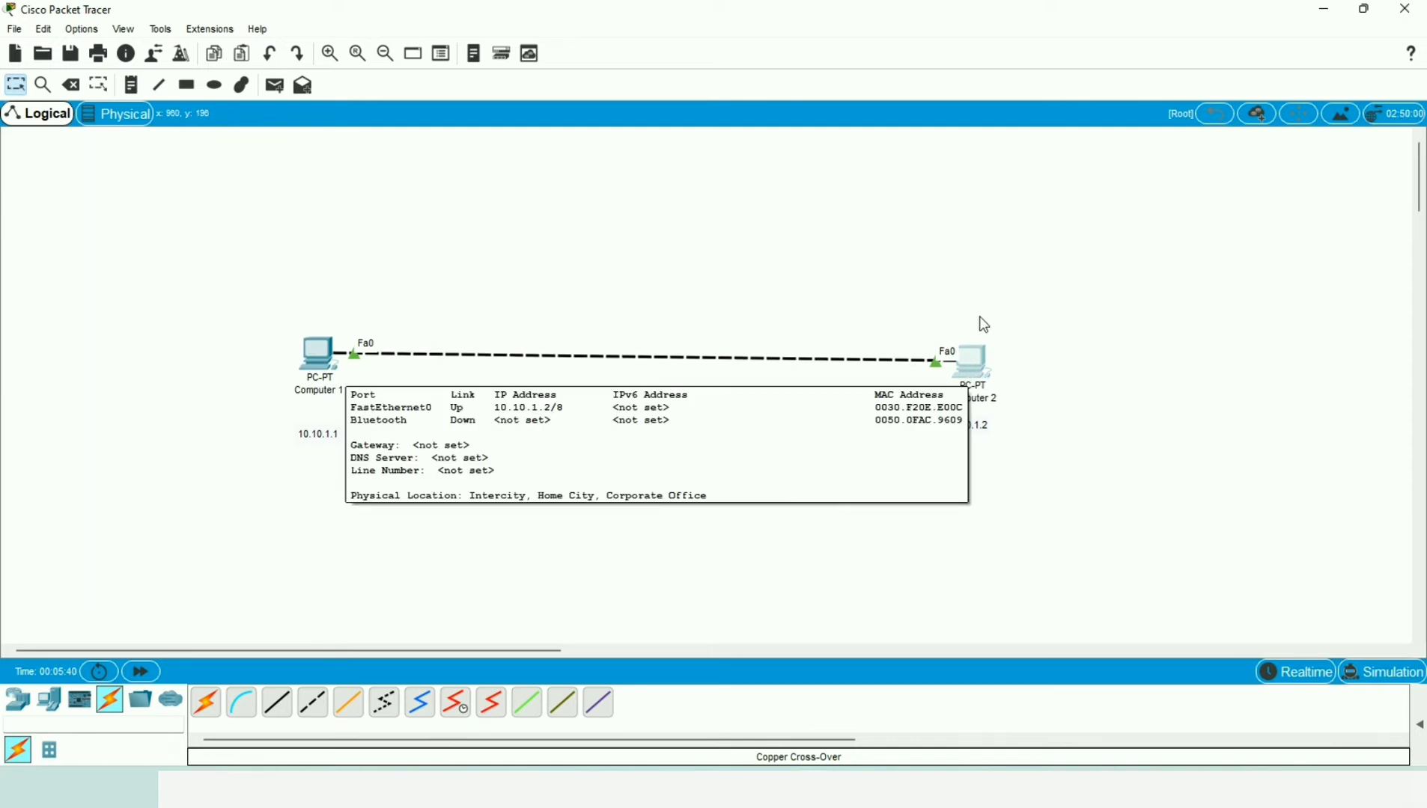
{"action": "left_click_drag", "start_coordinate": [327, 364], "coordinate": [327, 369]}
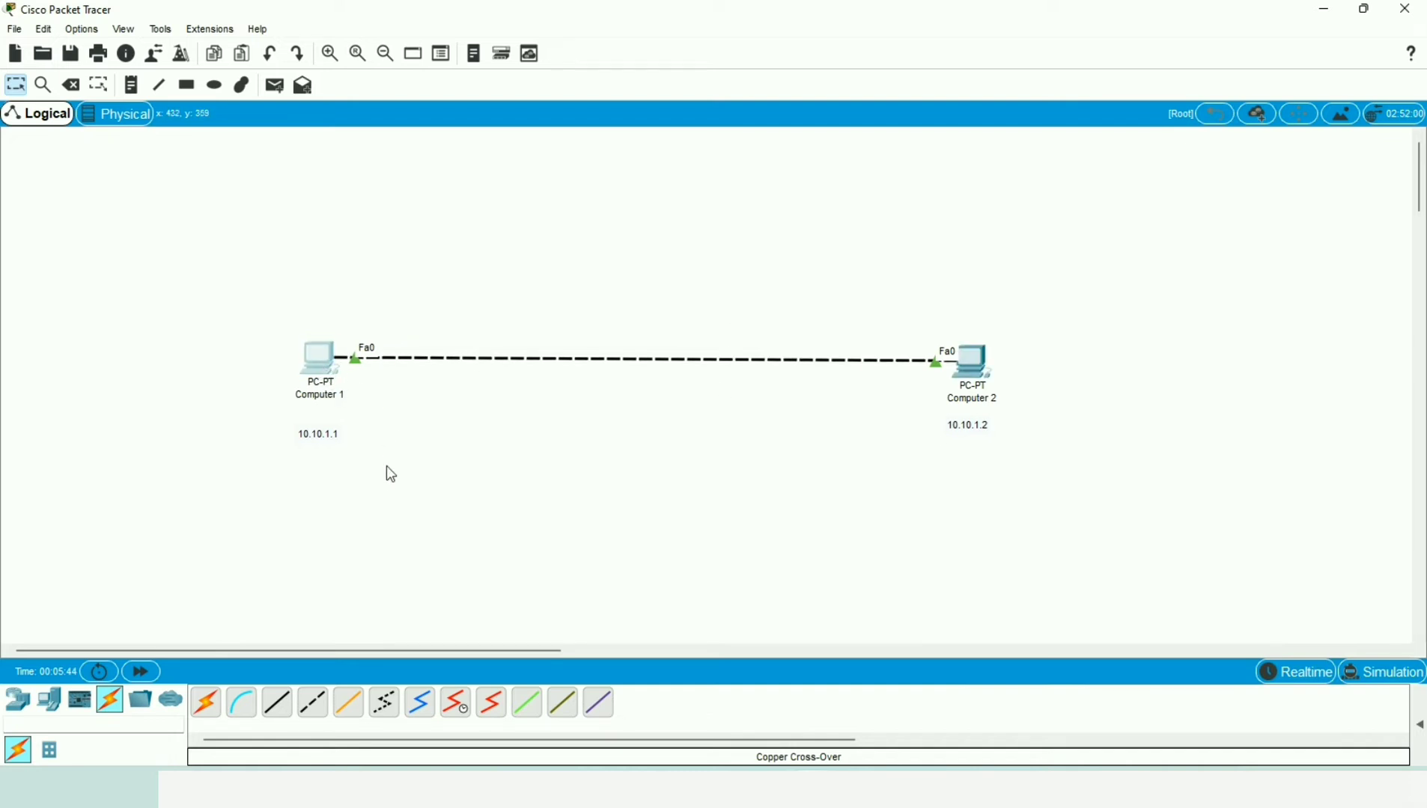
Step: Ping 10.10.1.2 from Computer 1's command prompt
{"action": "left_click", "coordinate": [323, 365]}
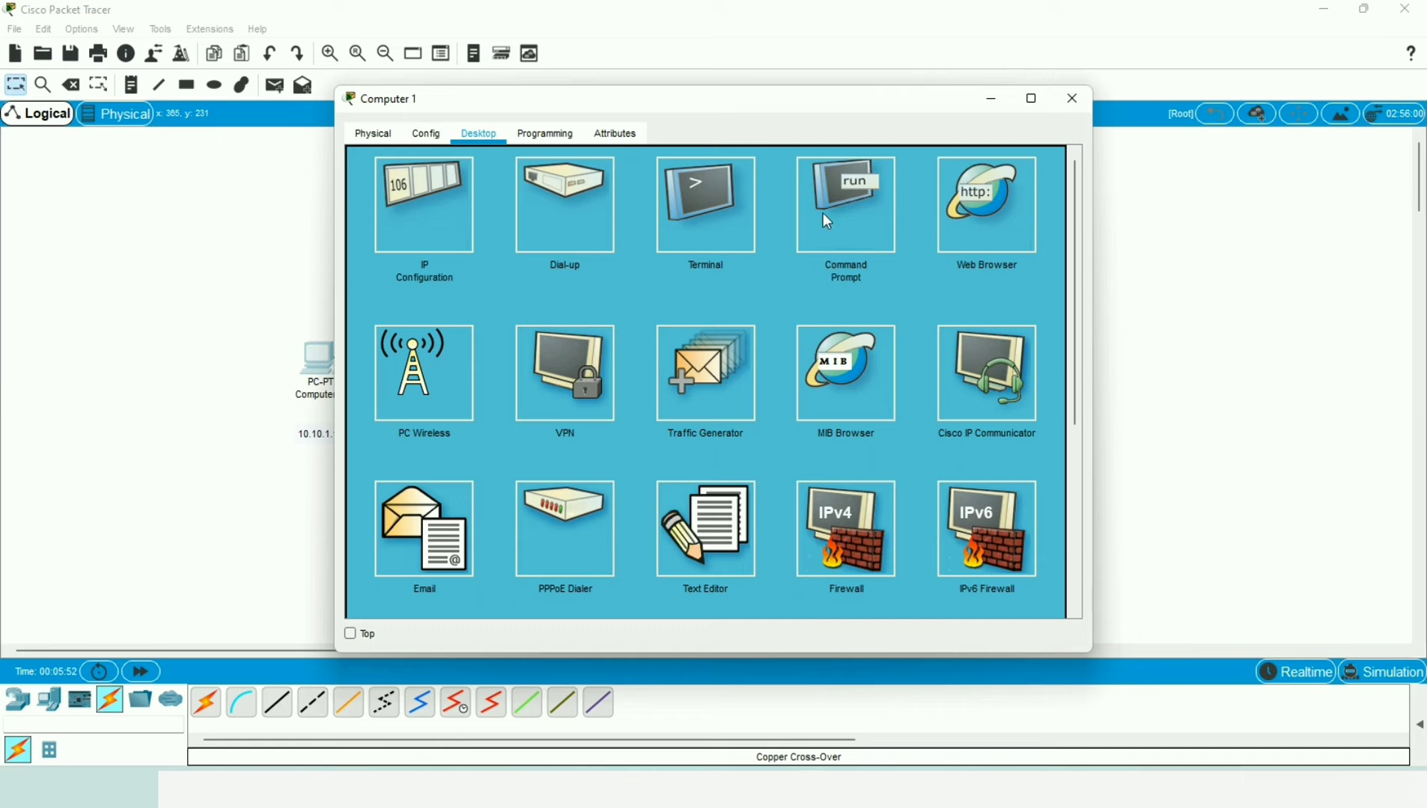
{"action": "left_click", "coordinate": [846, 215]}
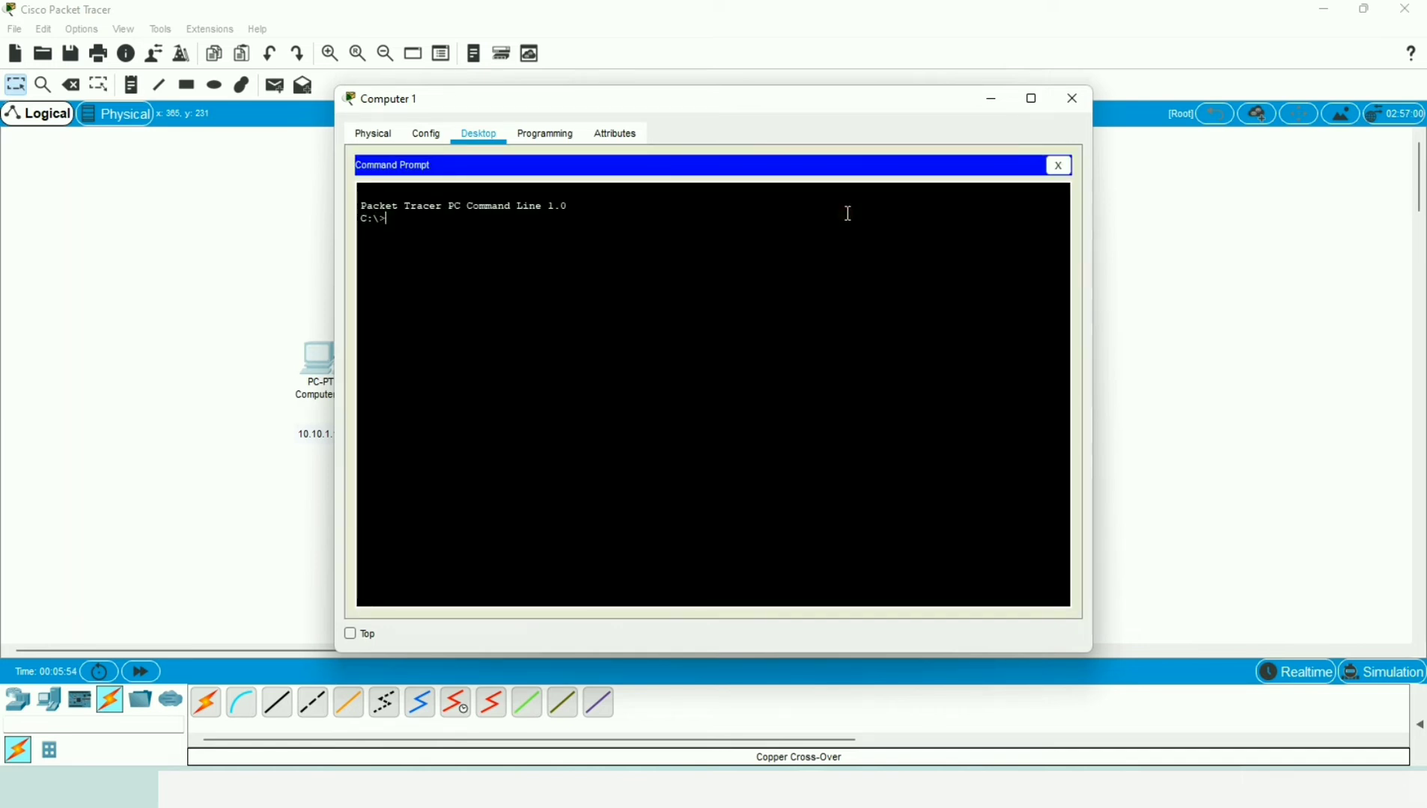
{"action": "left_click_drag", "start_coordinate": [532, 105], "coordinate": [619, 201]}
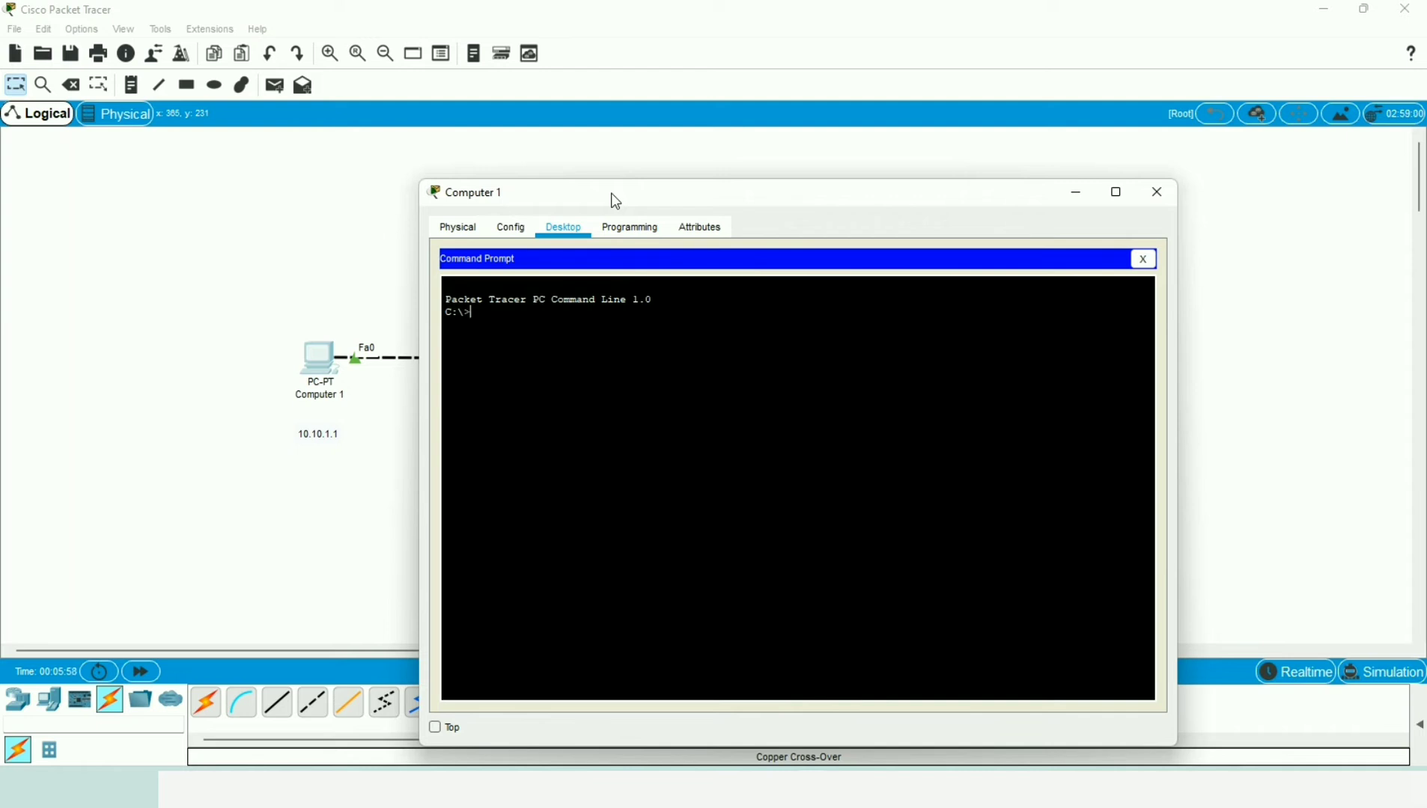
{"action": "left_click_drag", "start_coordinate": [619, 201], "coordinate": [217, 201]}
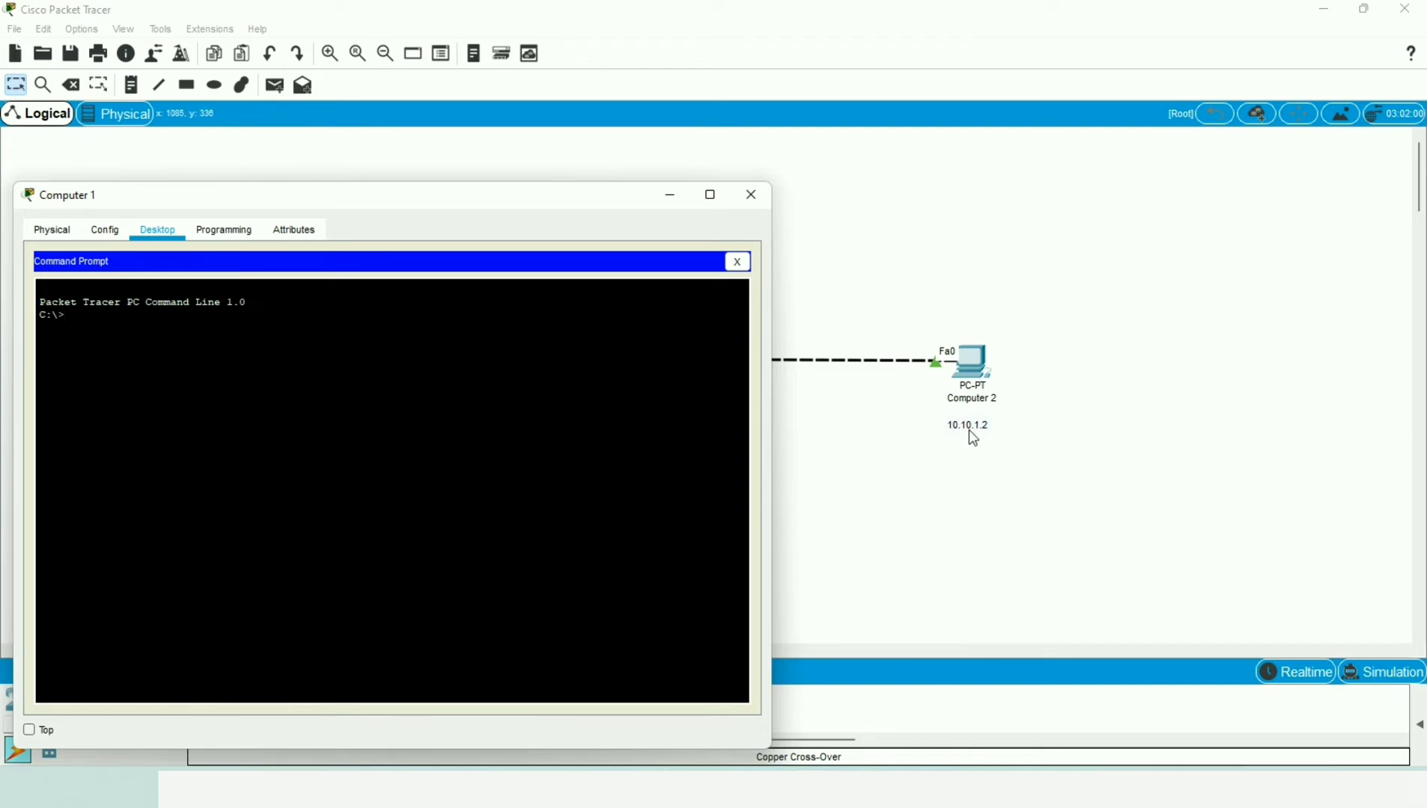
{"action": "left_click_drag", "start_coordinate": [319, 198], "coordinate": [659, 139]}
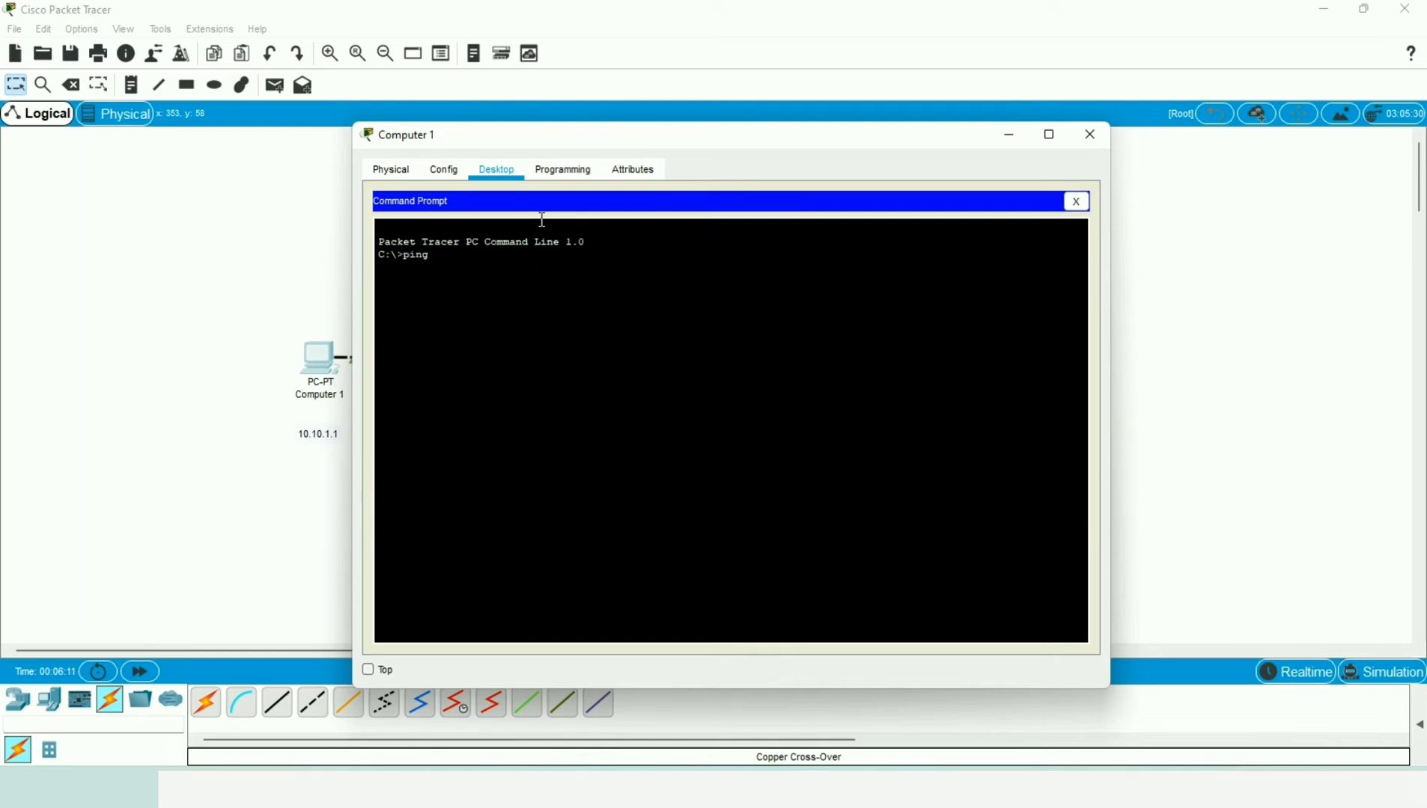
{"action": "type", "text": "0.10."}
{"action": "left_click_drag", "start_coordinate": [819, 132], "coordinate": [598, 137]}
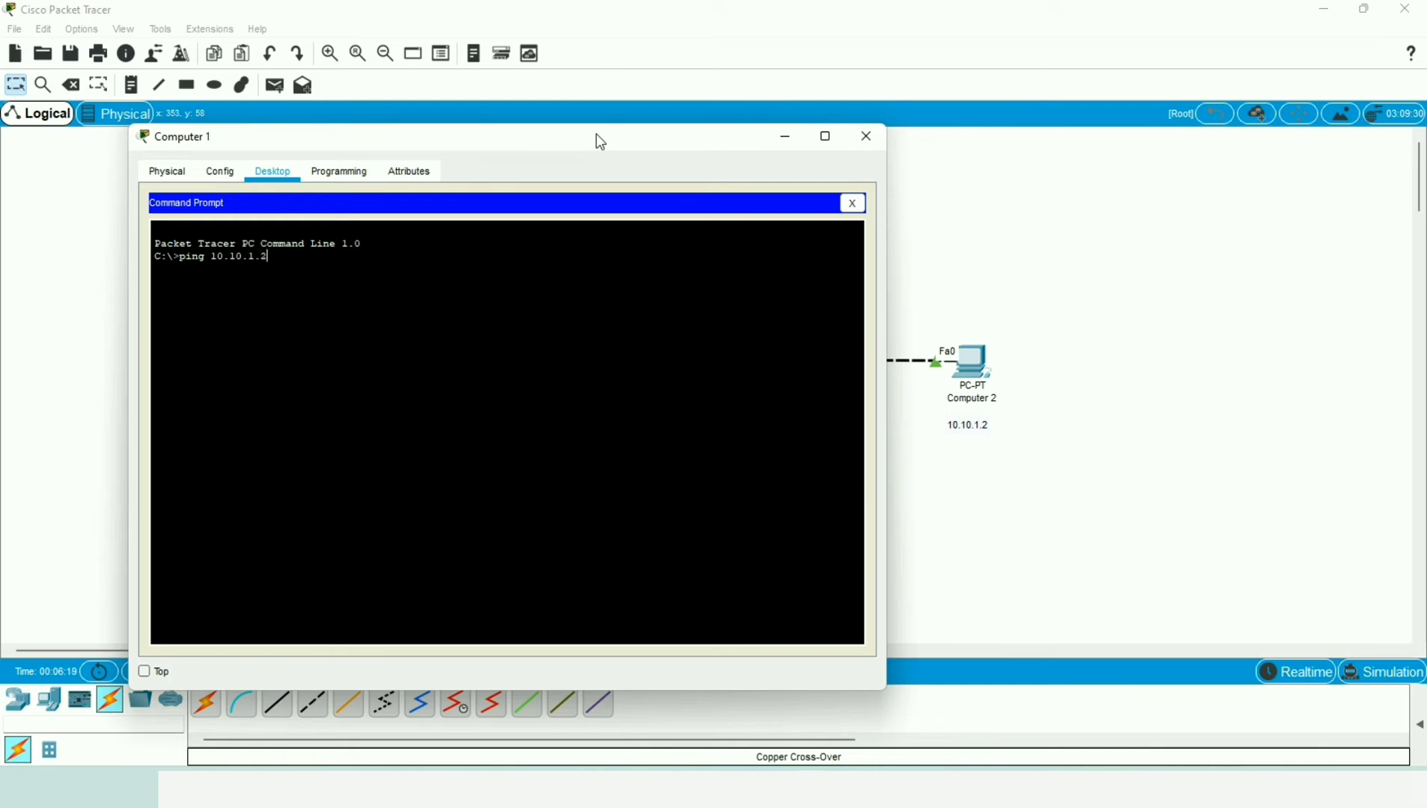
{"action": "left_click_drag", "start_coordinate": [551, 141], "coordinate": [928, 135]}
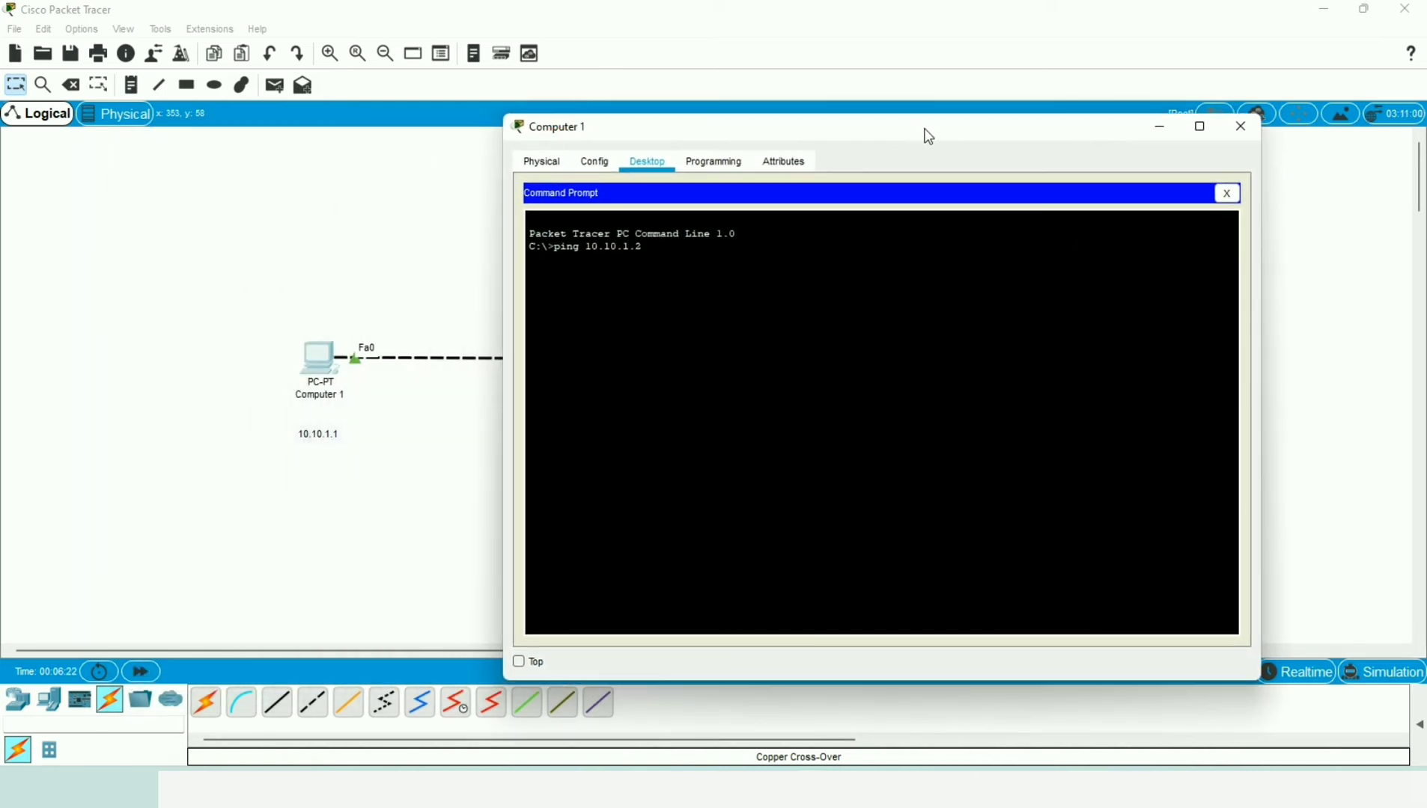
{"action": "key", "text": "Return"}
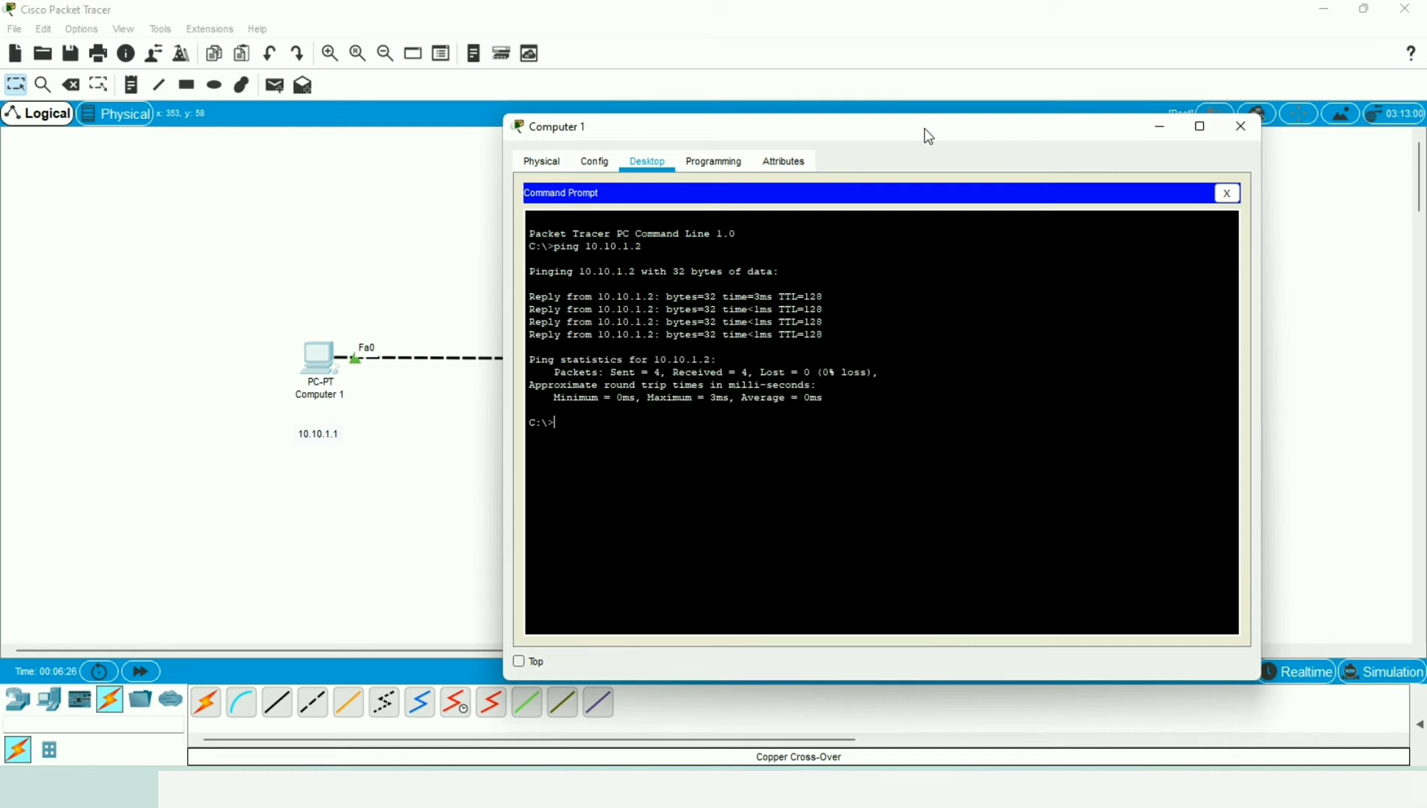
Step: Examine the sent, received and lost packet figures of Computer 1's ping, and close its command prompt and device window
{"action": "left_click_drag", "start_coordinate": [606, 376], "coordinate": [664, 376]}
{"action": "left_click_drag", "start_coordinate": [674, 375], "coordinate": [751, 376]}
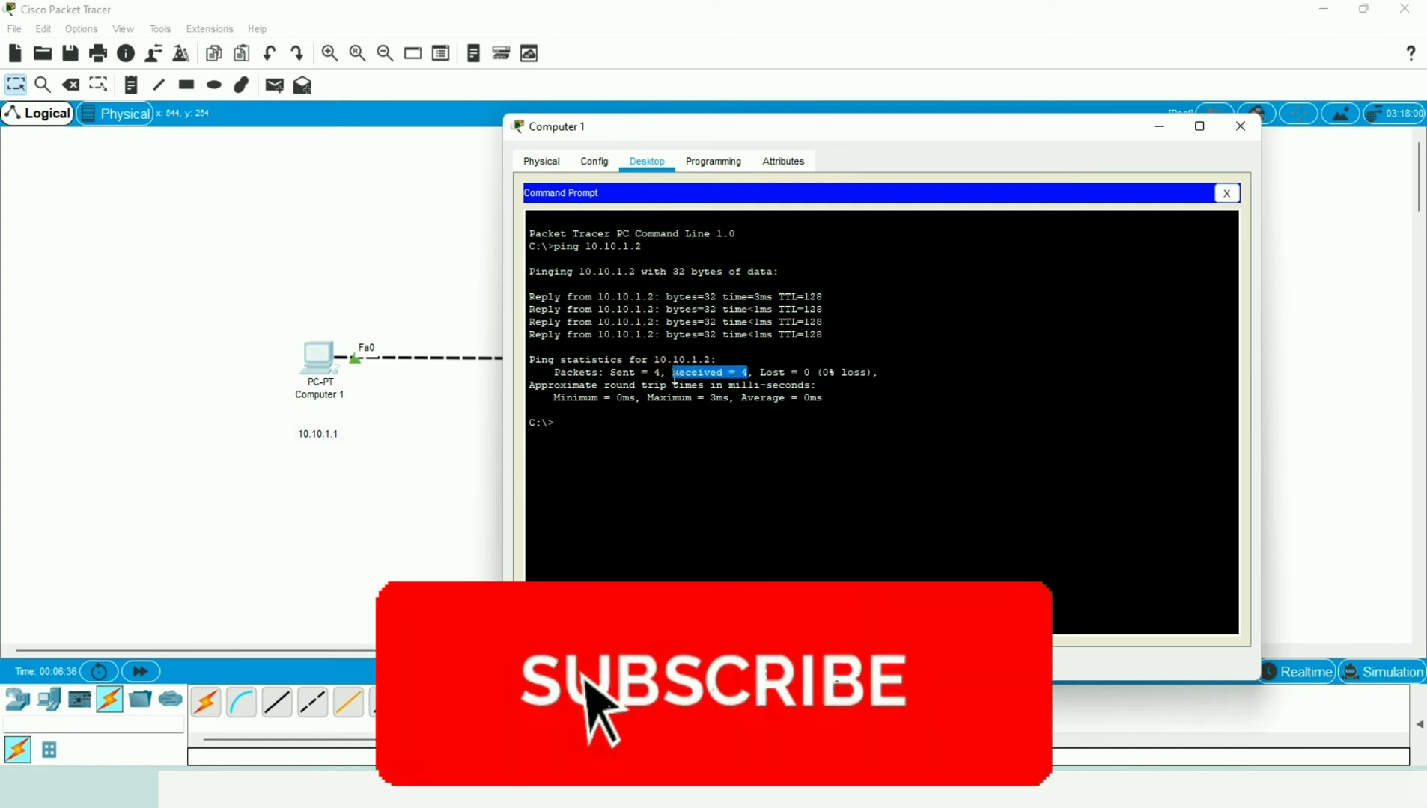
{"action": "left_click_drag", "start_coordinate": [760, 373], "coordinate": [811, 373]}
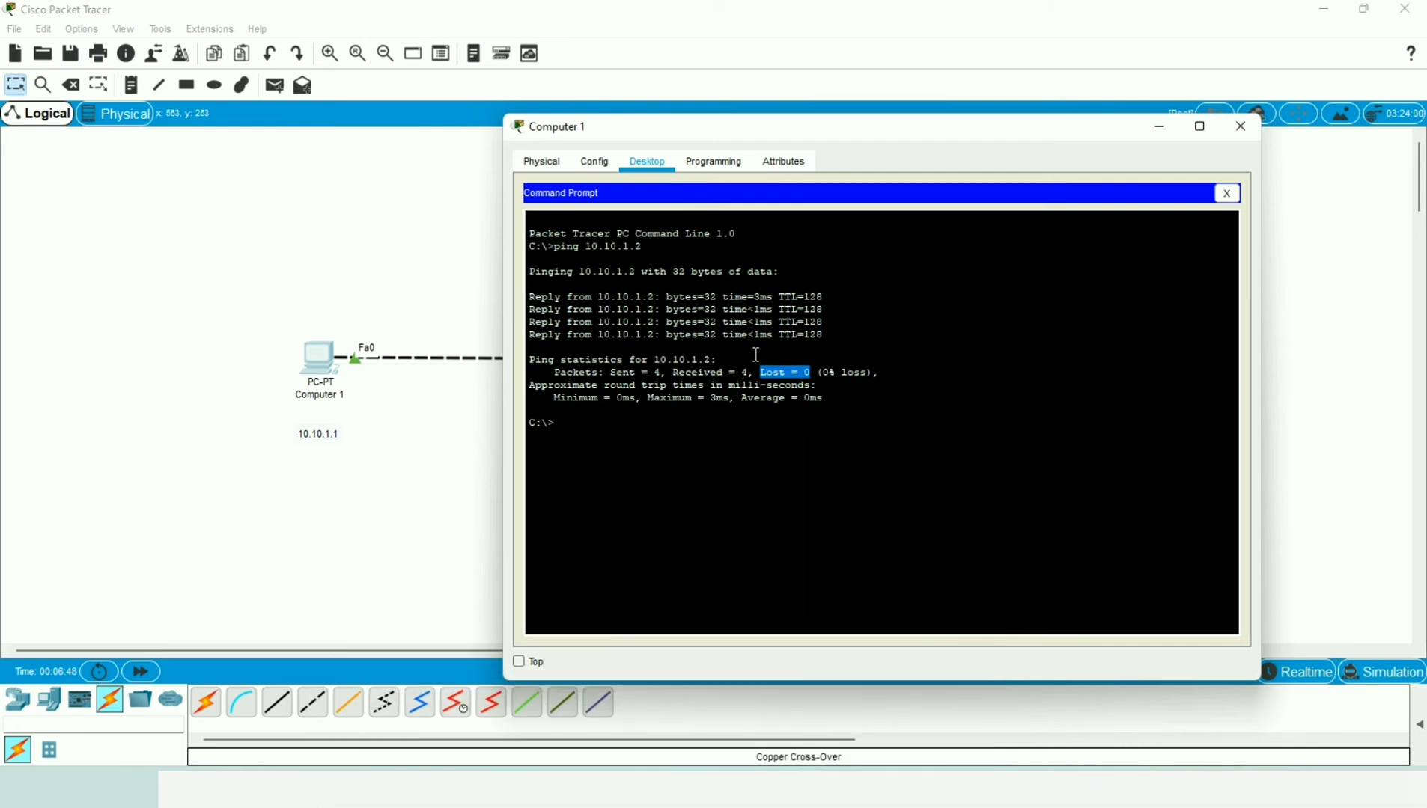
{"action": "left_click", "coordinate": [1235, 196]}
{"action": "left_click", "coordinate": [1243, 128]}
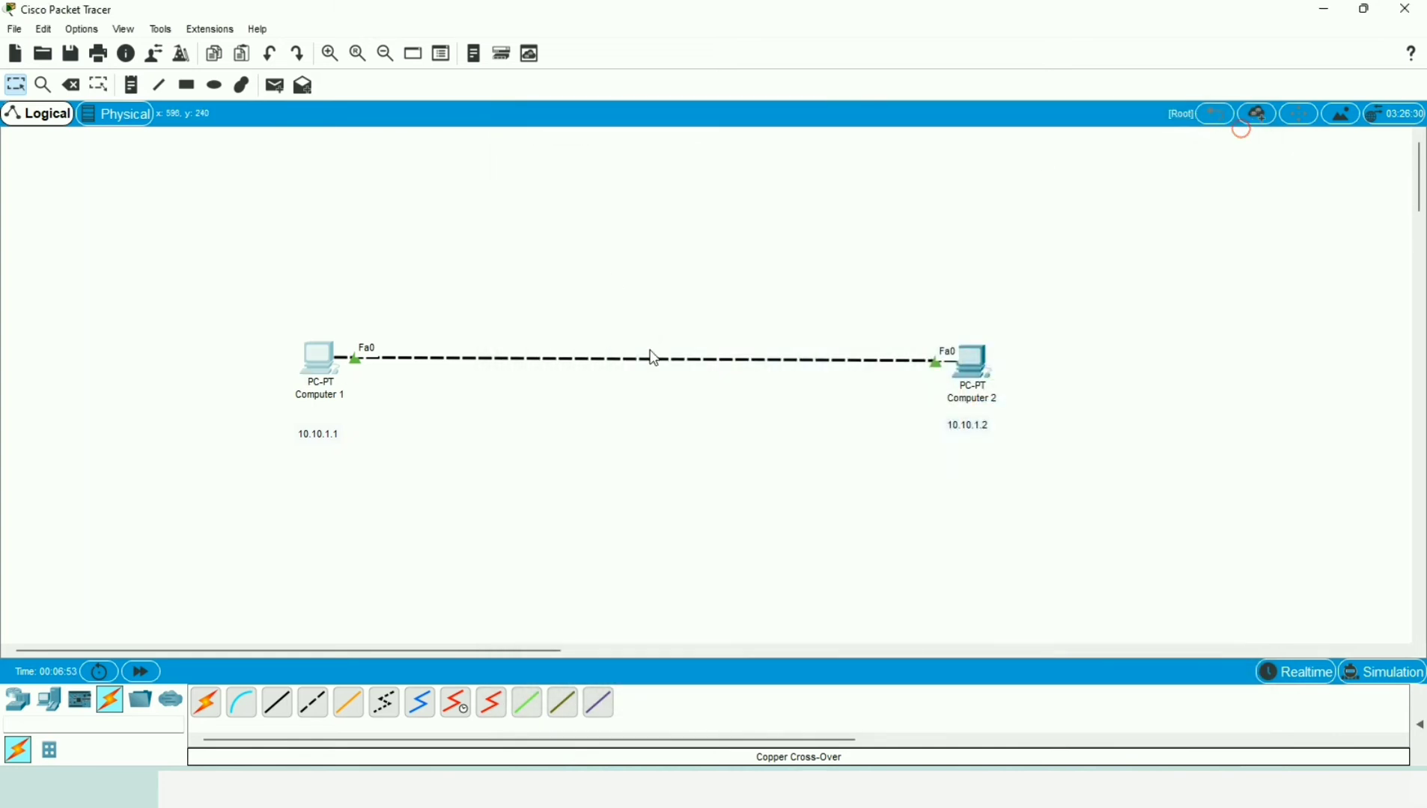
Step: Ping 10.10.1.1 from Computer 2's command prompt
{"action": "left_click", "coordinate": [973, 361]}
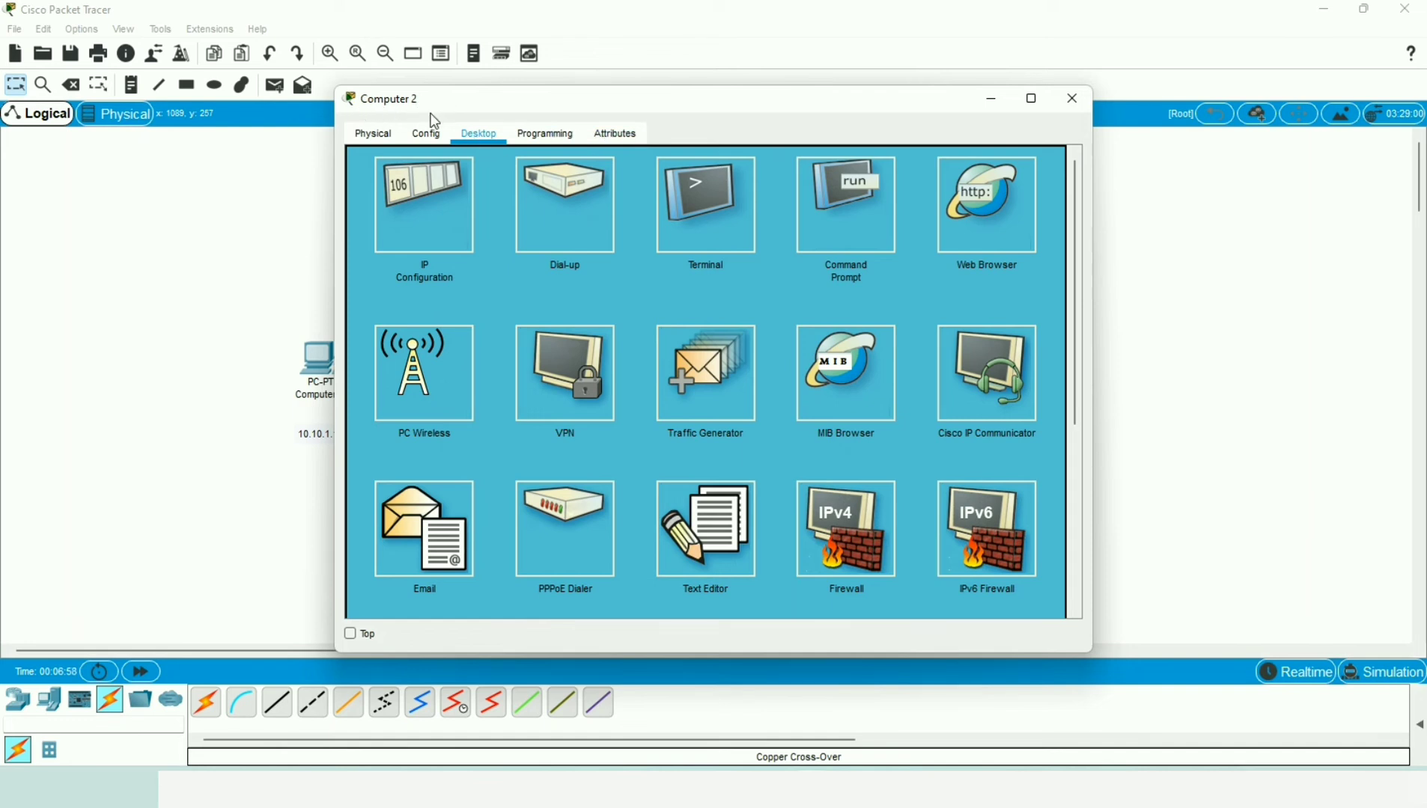
{"action": "left_click", "coordinate": [854, 222]}
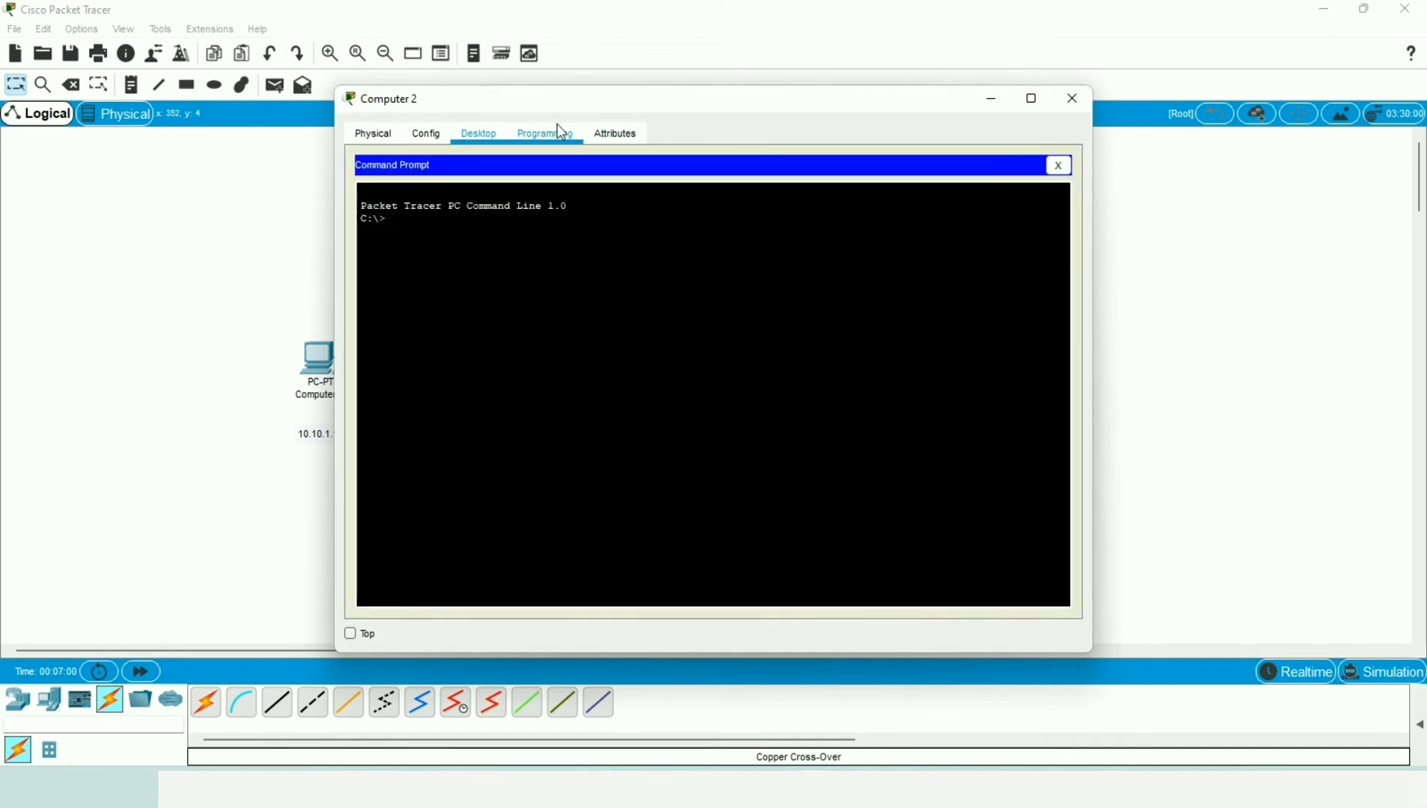
{"action": "left_click_drag", "start_coordinate": [363, 101], "coordinate": [555, 101]}
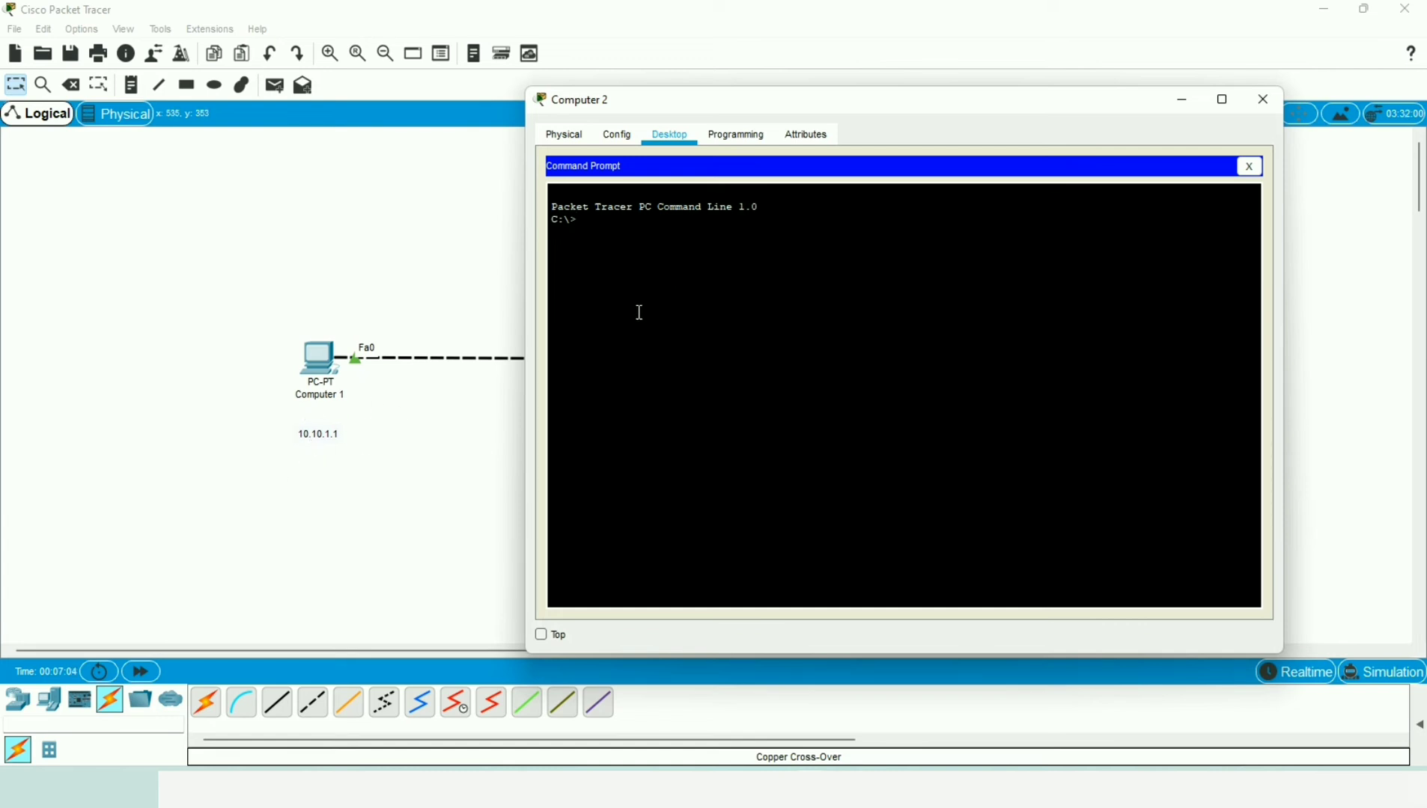
{"action": "type", "text": "pi"}
{"action": "key", "text": "BackSpace"}
{"action": "key", "text": "BackSpace"}
{"action": "type", "text": "ing 10.10.1.1"}
{"action": "key", "text": "Return"}
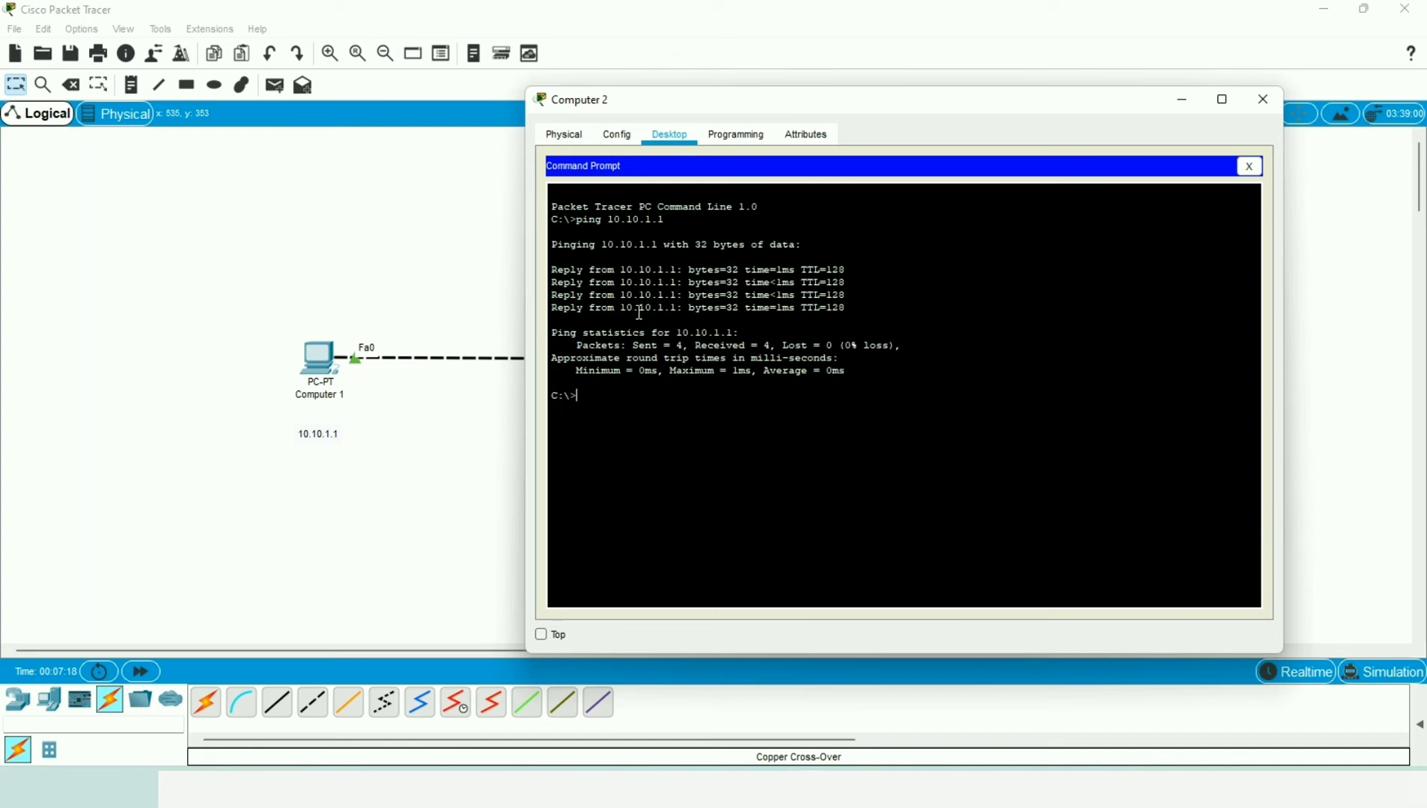
Step: Check the packet statistics of Computer 2's ping, and close its command prompt and device window
{"action": "left_click_drag", "start_coordinate": [636, 344], "coordinate": [749, 362]}
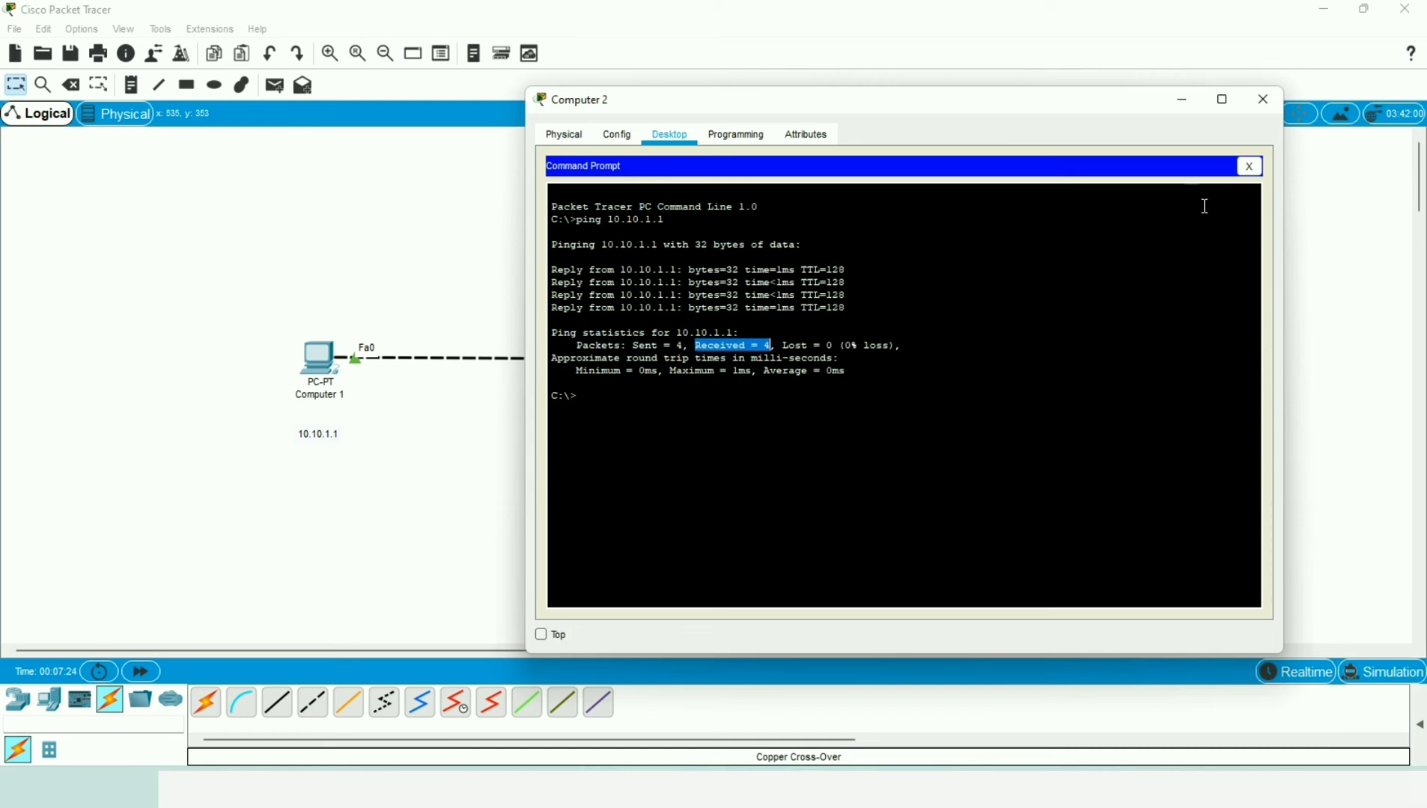
{"action": "left_click", "coordinate": [1249, 166]}
{"action": "left_click", "coordinate": [1262, 100]}
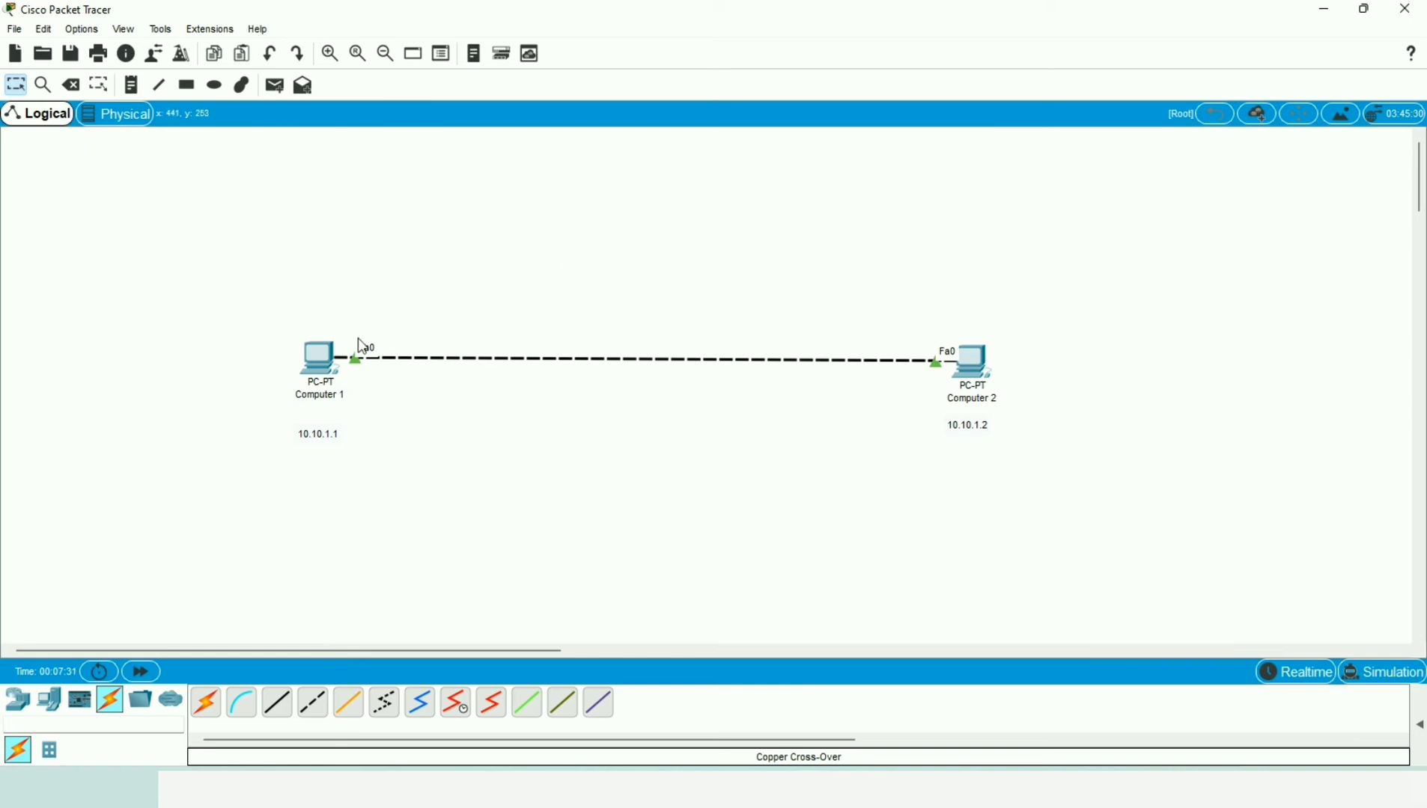
Step: Open the Traffic Generator on Computer 1 and set the destination IP address to 10.10.1.2
{"action": "left_click", "coordinate": [322, 350]}
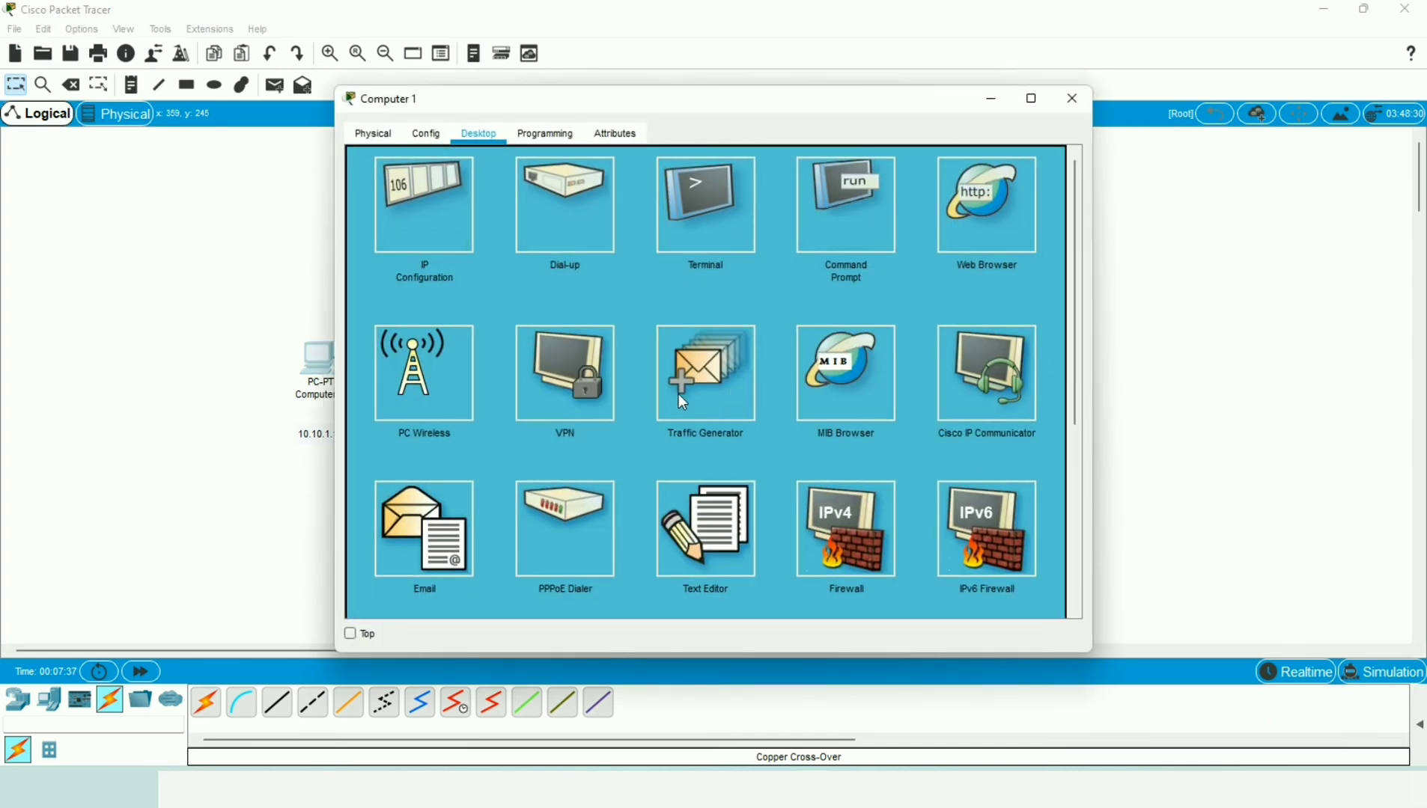
{"action": "left_click", "coordinate": [711, 372]}
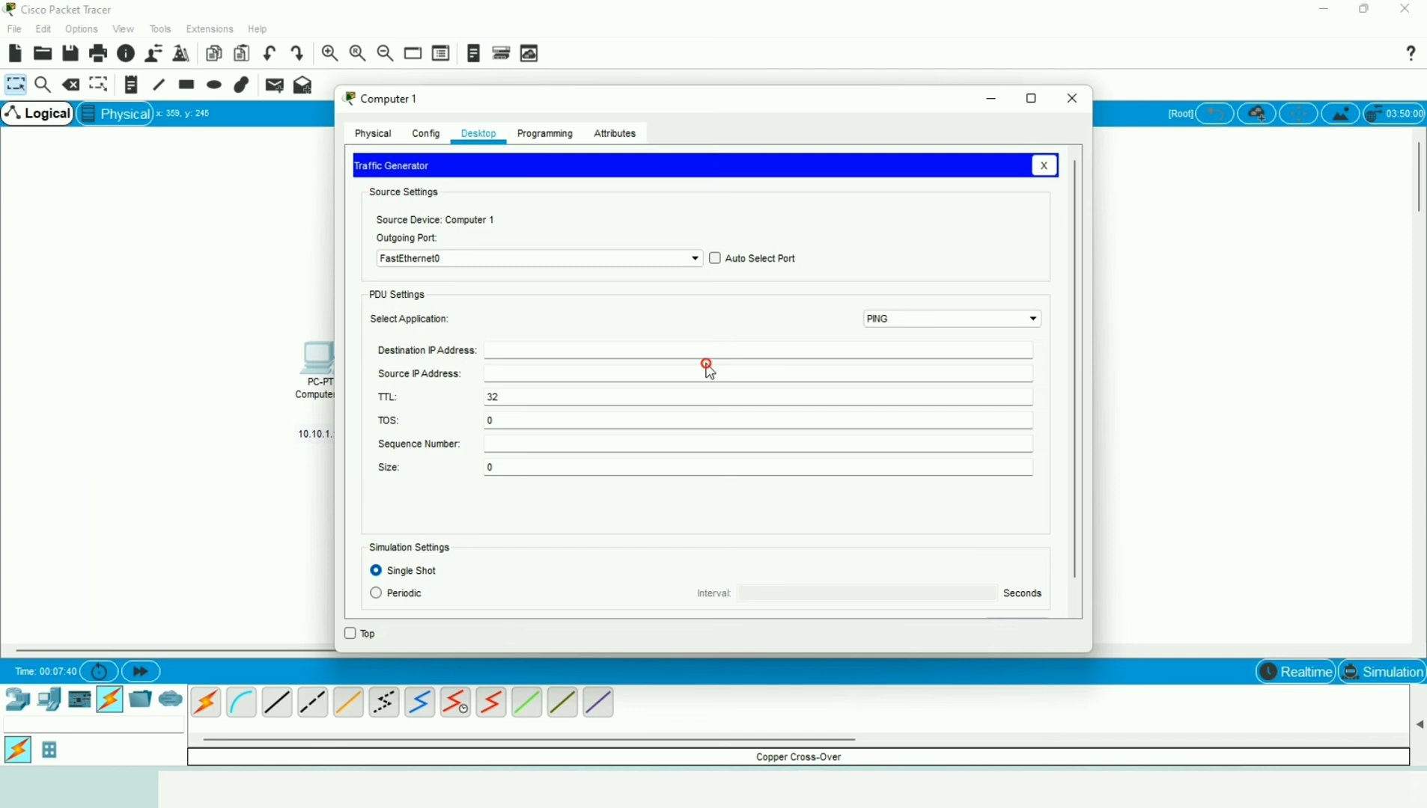
{"action": "left_click", "coordinate": [527, 350]}
{"action": "left_click_drag", "start_coordinate": [620, 113], "coordinate": [363, 145]}
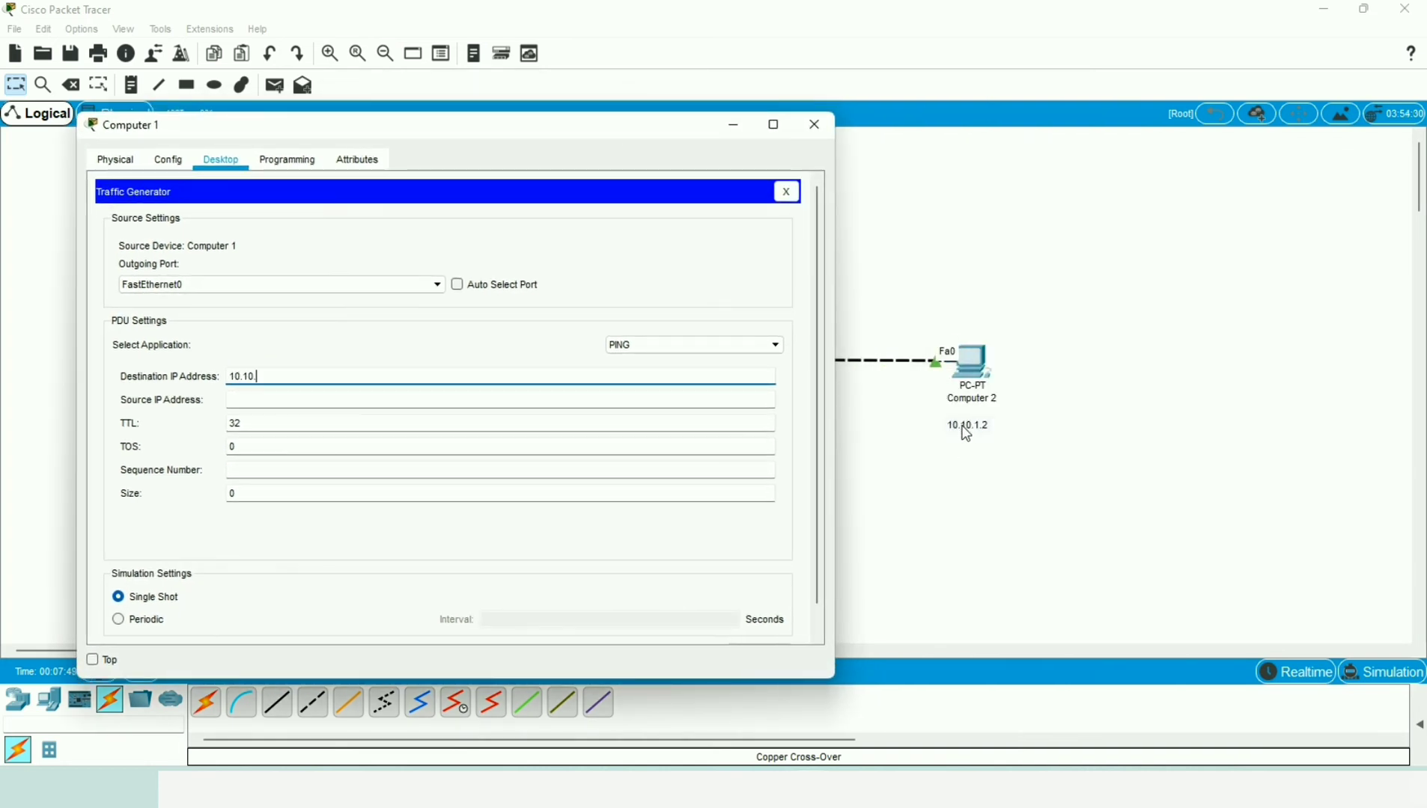
{"action": "type", "text": "10.10..1.2"}
Step: Set the Traffic Generator's source IP address to 10.10.1.1 and the sequence number to 1
{"action": "left_click_drag", "start_coordinate": [285, 377], "coordinate": [112, 385]}
{"action": "key", "text": "ctrl+c"}
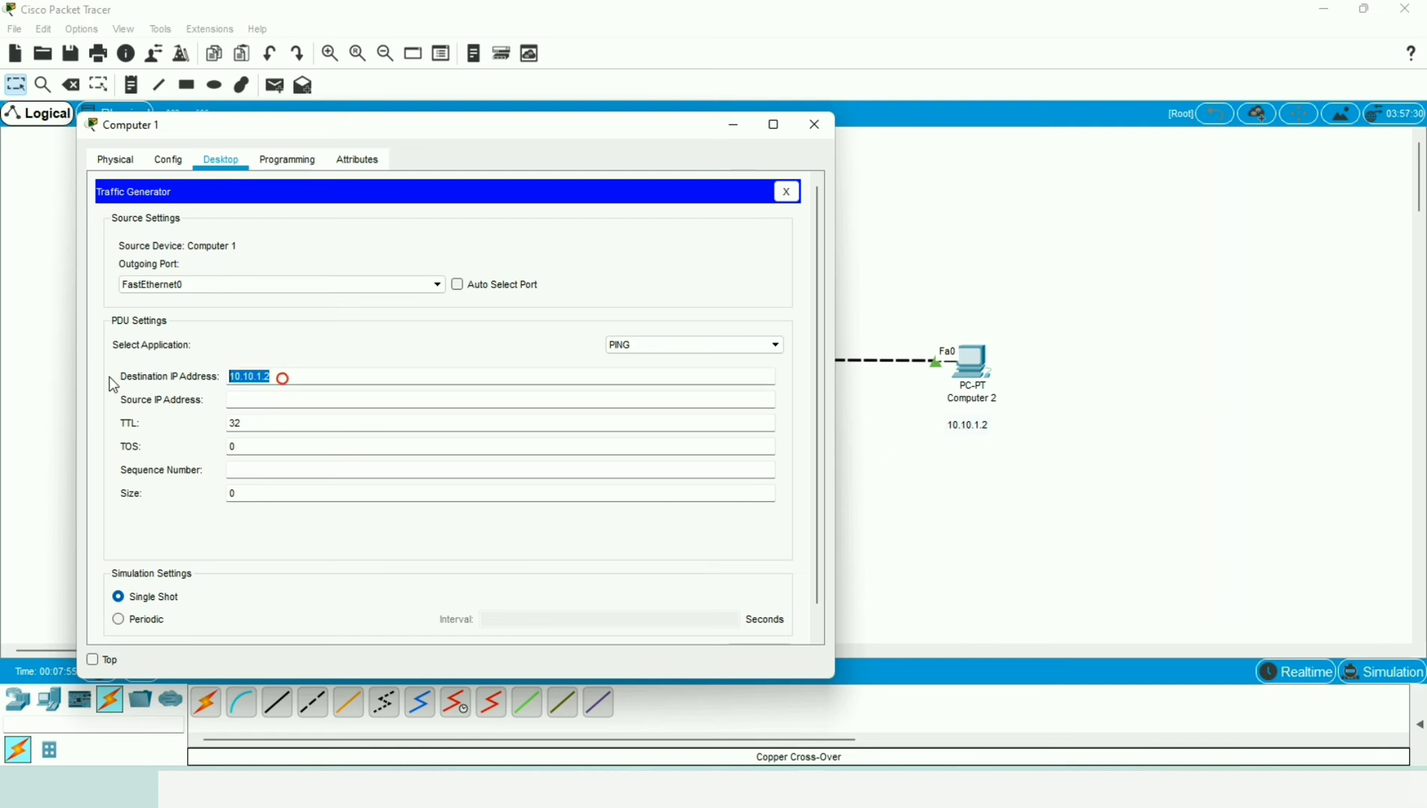
{"action": "left_click", "coordinate": [249, 403]}
{"action": "key", "text": "ctrl+v"}
{"action": "key", "text": "BackSpace"}
{"action": "type", "text": "1"}
{"action": "left_click", "coordinate": [250, 473]}
{"action": "type", "text": "1"}
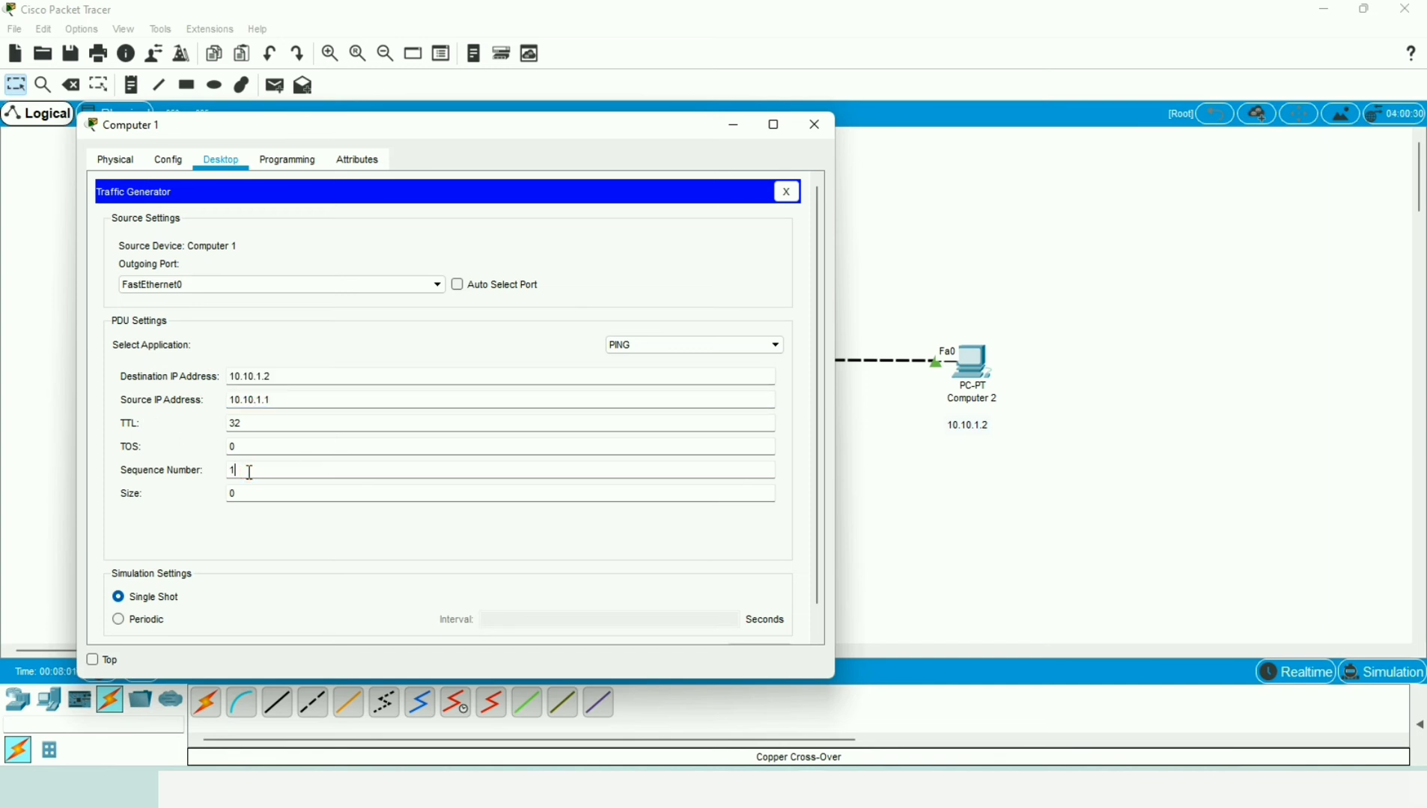
Step: Send the PING traffic periodically at an interval of 1 second, and minimize Computer 1's window
{"action": "scroll", "coordinate": [325, 497], "scroll_direction": "down", "scroll_amount": 1}
{"action": "left_click", "coordinate": [119, 593]}
{"action": "left_click", "coordinate": [508, 598]}
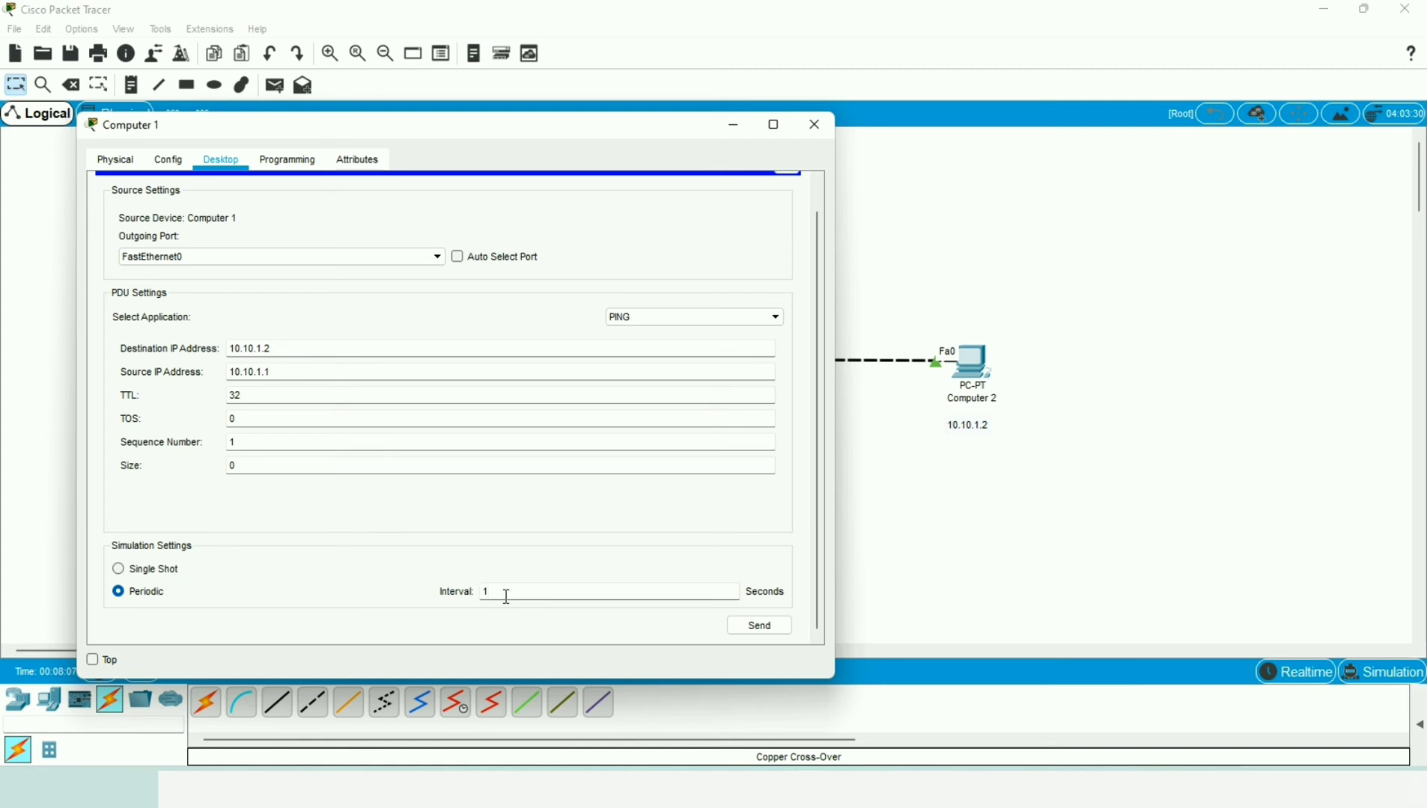
{"action": "left_click", "coordinate": [759, 629]}
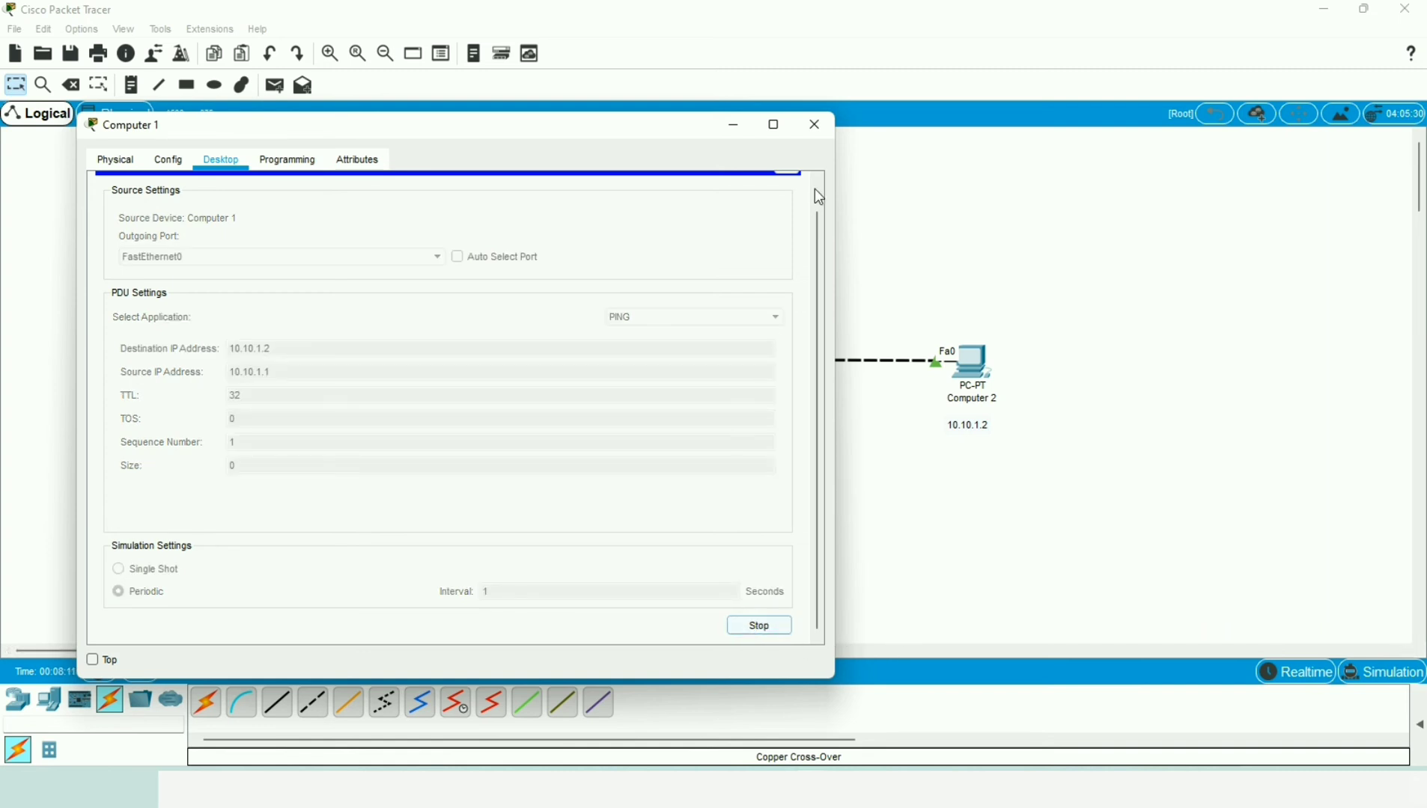
{"action": "left_click", "coordinate": [732, 131]}
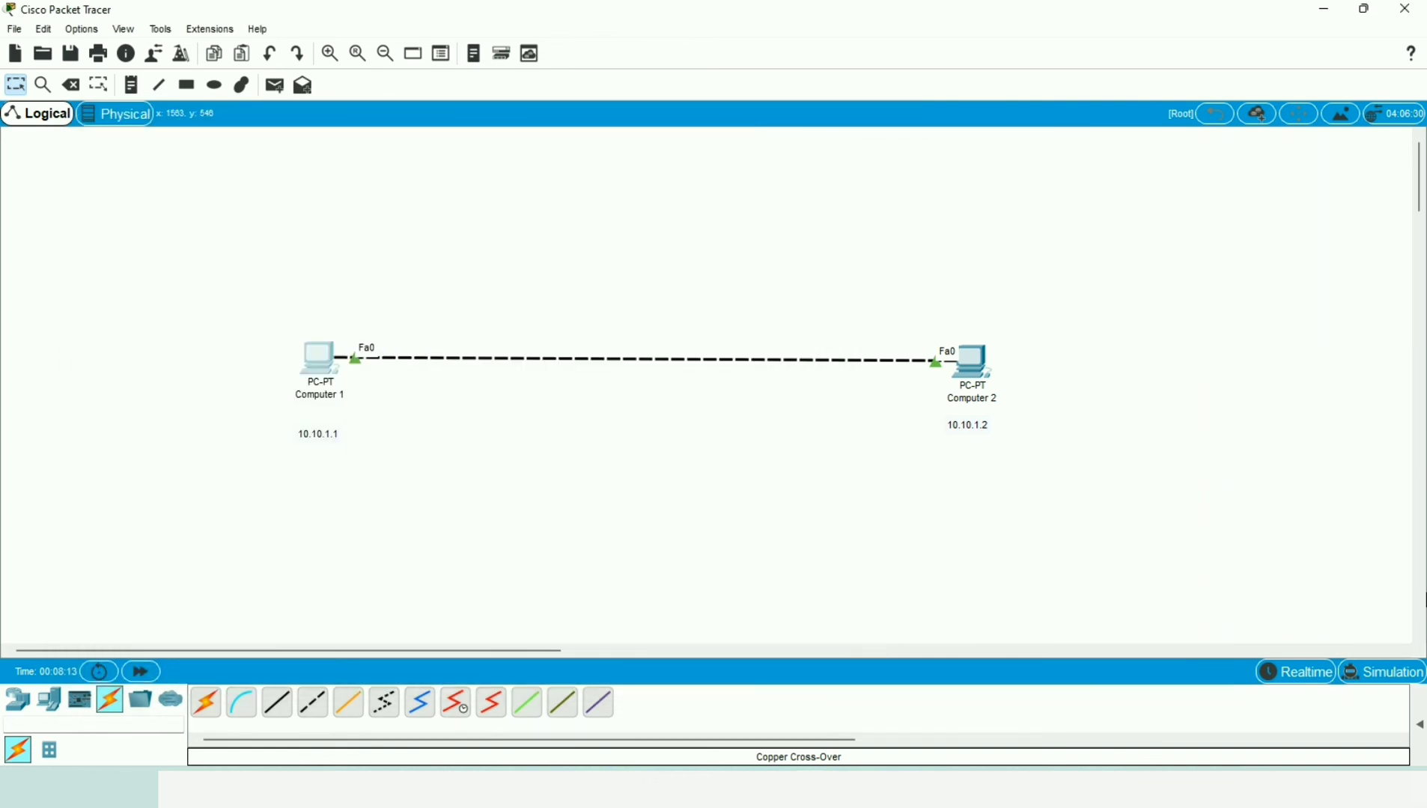
Step: Switch to Simulation mode and play the ICMP packet's transfer from Computer 1 to Computer 2
{"action": "left_click", "coordinate": [1380, 677]}
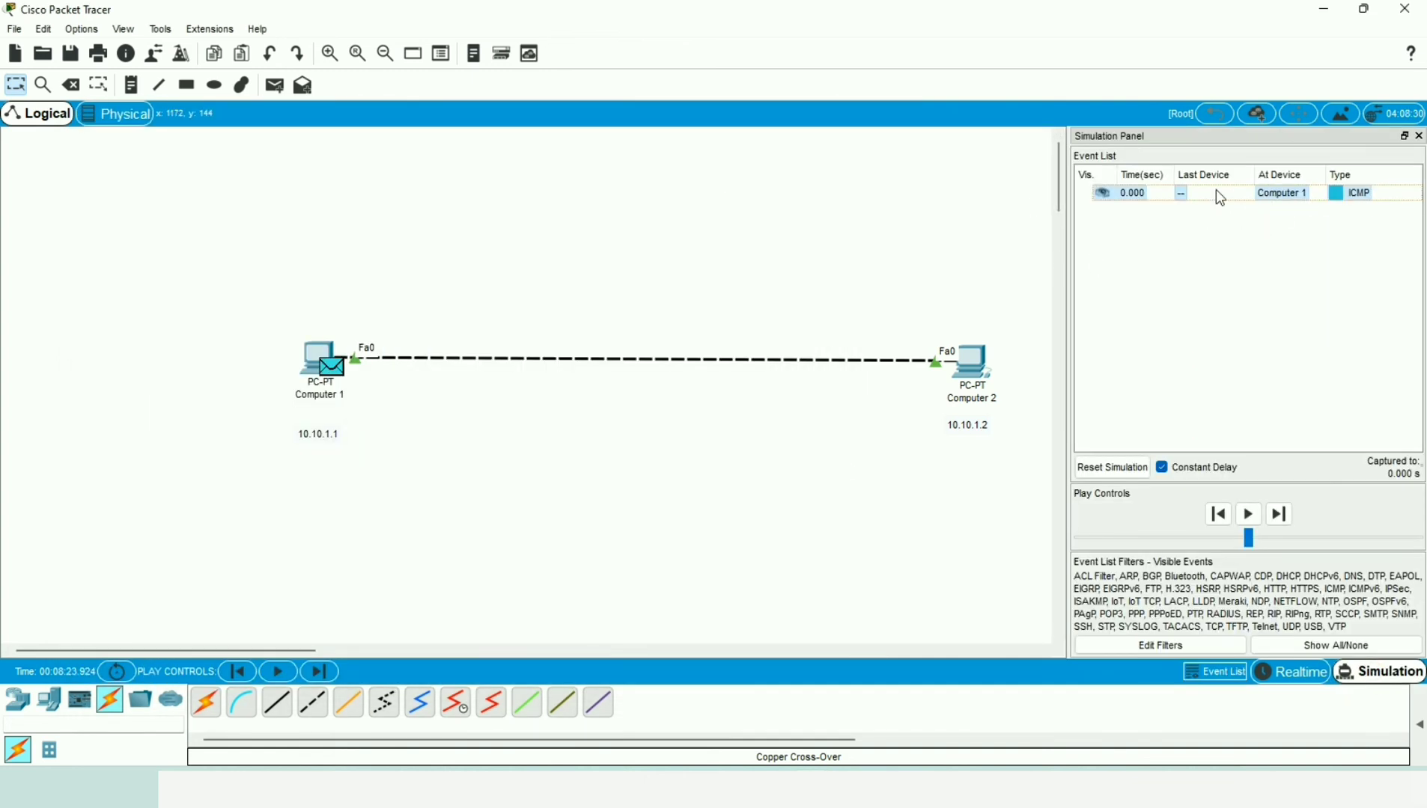
{"action": "left_click", "coordinate": [1255, 520]}
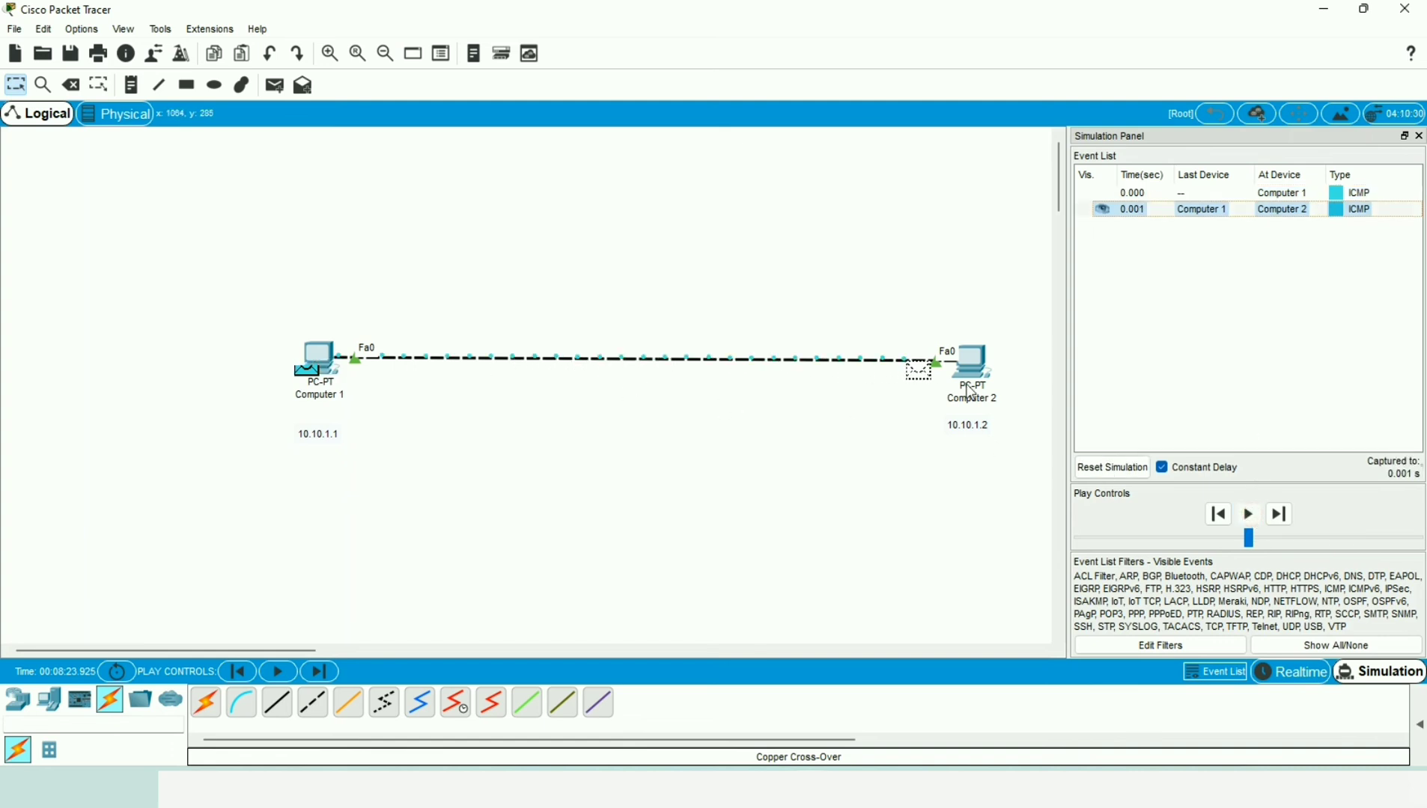
{"action": "mouse_move", "coordinate": [980, 382]}
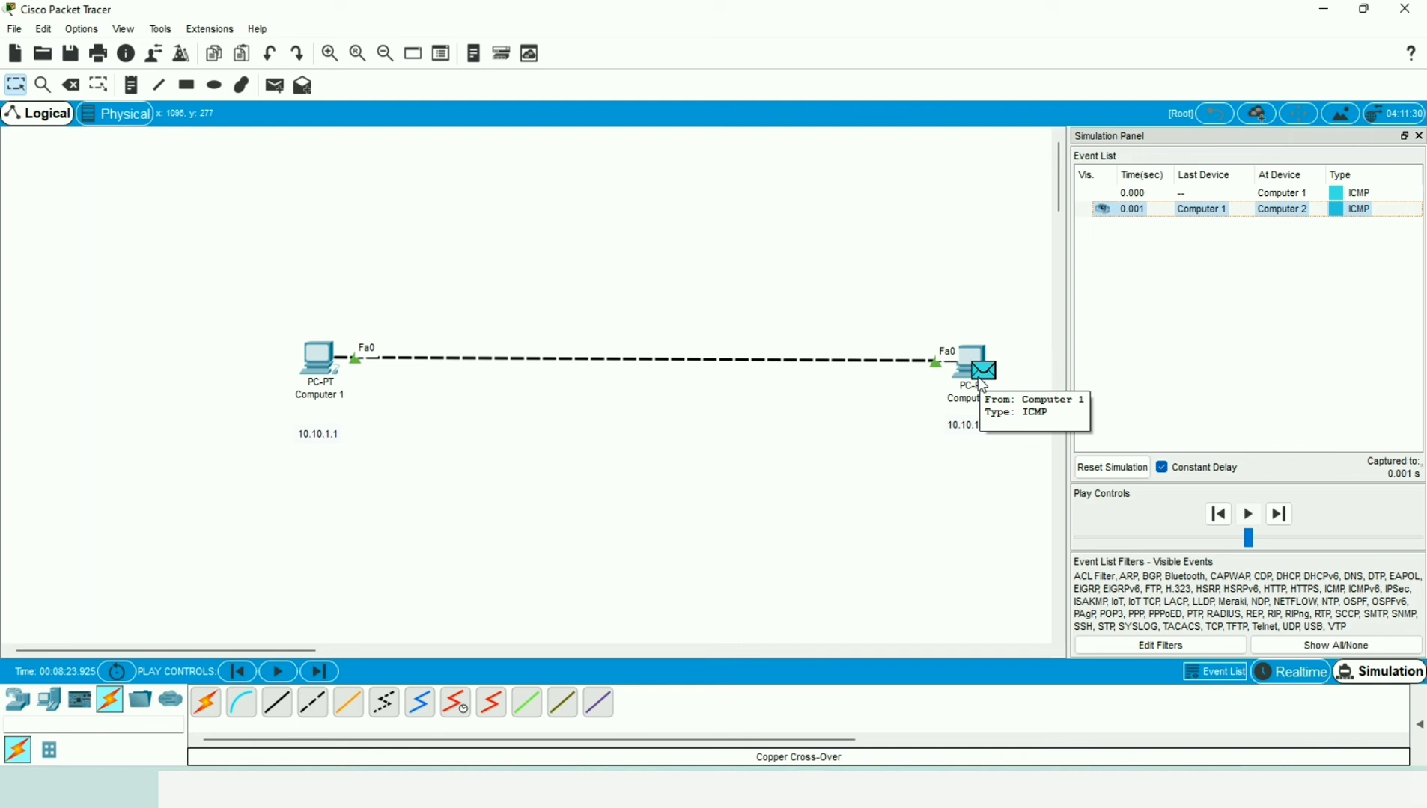